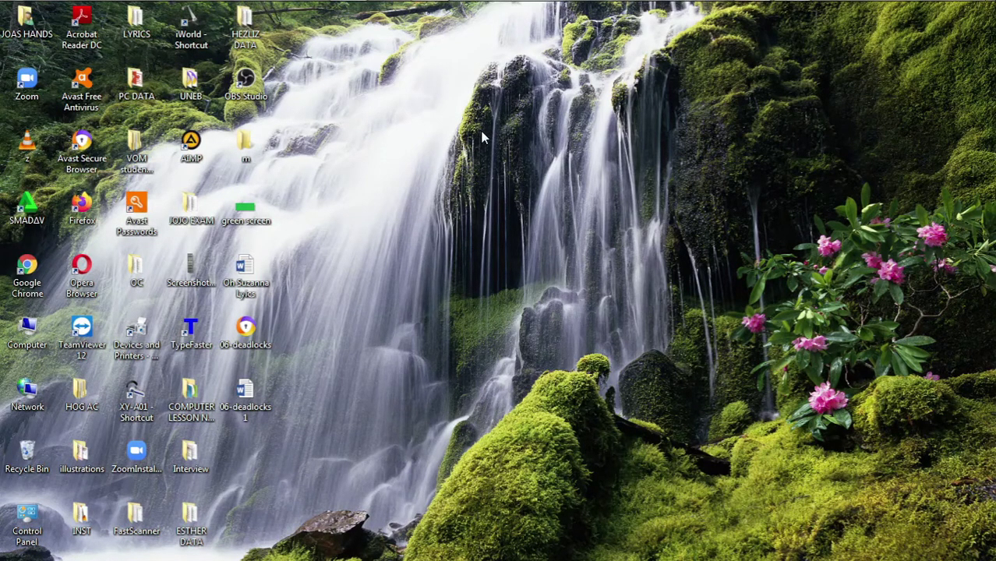
Refresh the desktop, turn on Magnifier at 200%, and open the m folder.
{"action": "right_click", "coordinate": [482, 137]}
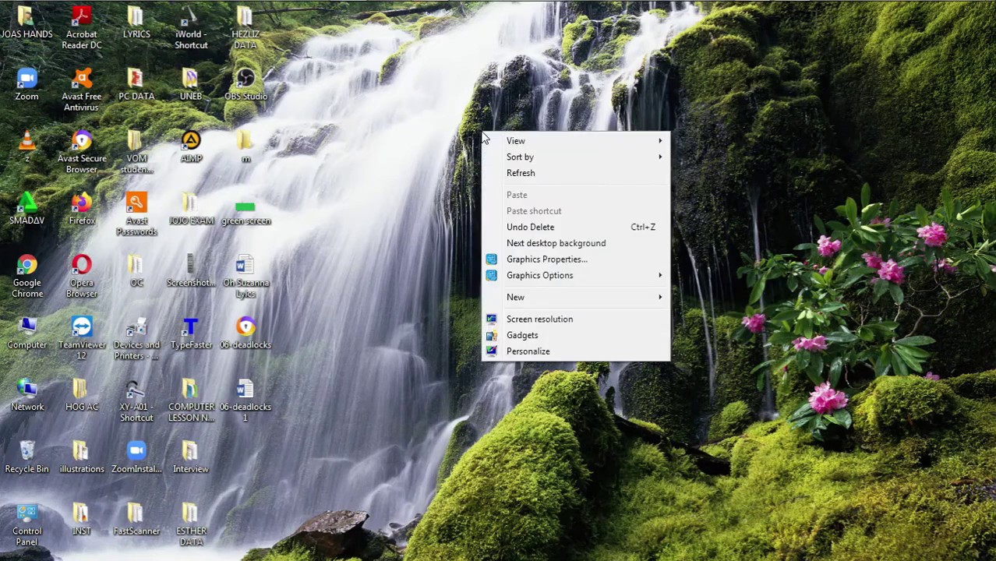
{"action": "left_click", "coordinate": [514, 173]}
{"action": "key", "text": "super+plus"}
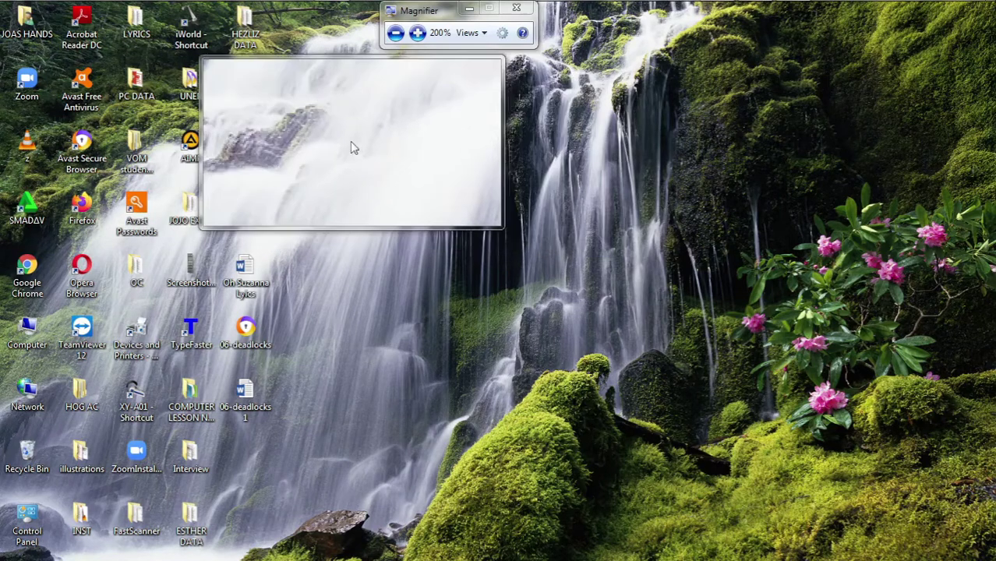
{"action": "double_click", "coordinate": [246, 148]}
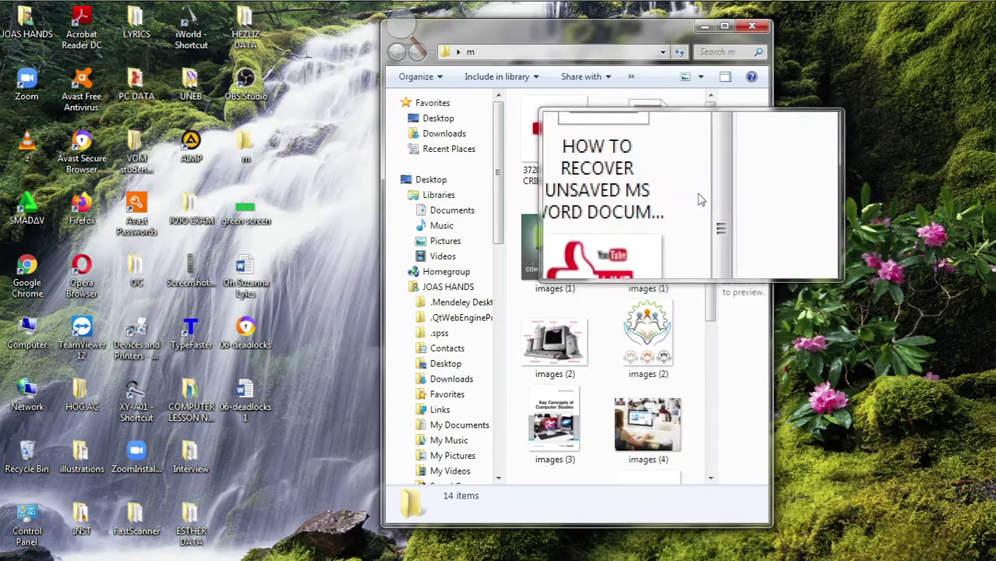
{"action": "left_click_drag", "start_coordinate": [710, 222], "coordinate": [699, 319]}
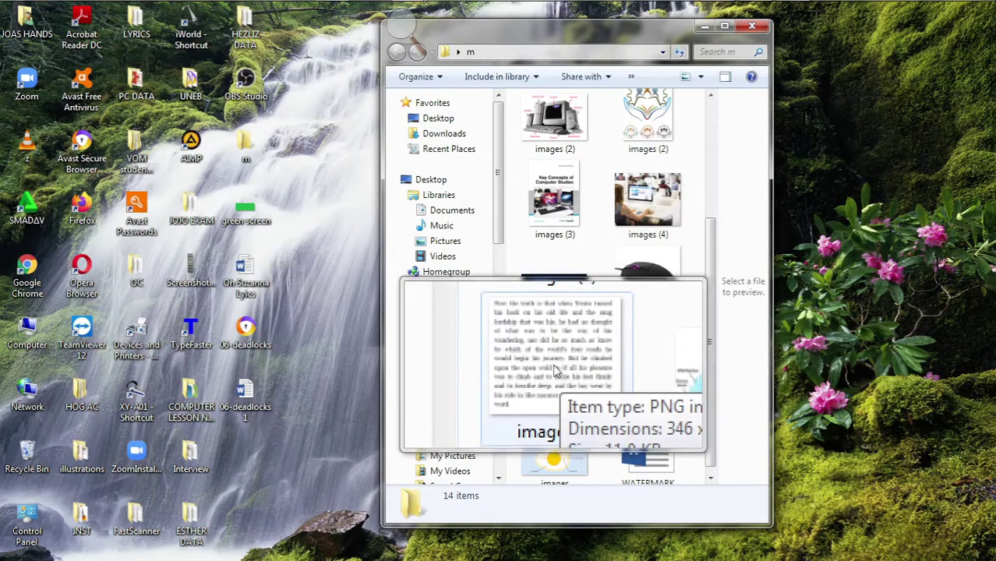
{"action": "double_click", "coordinate": [554, 364]}
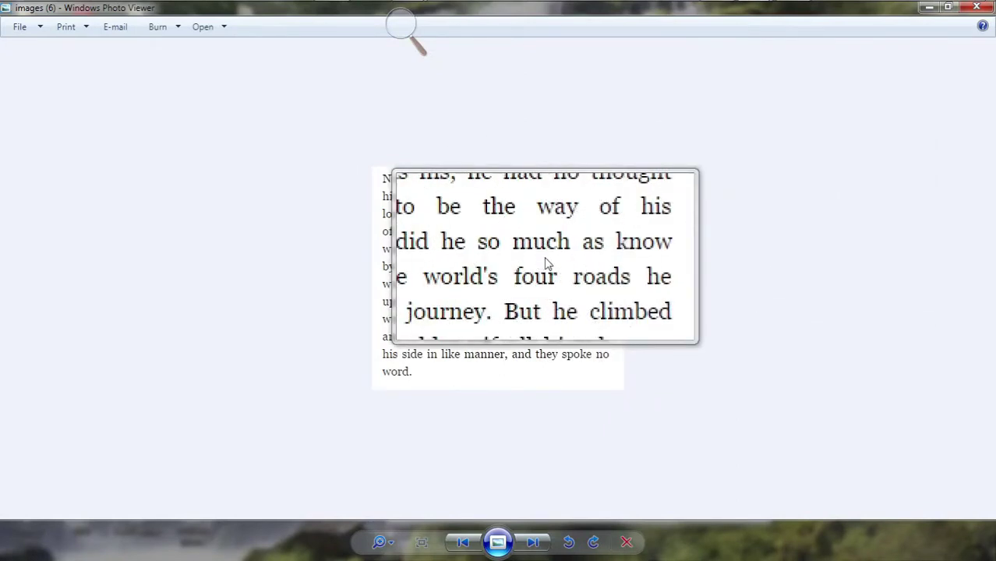
{"action": "key", "text": "ctrl"}
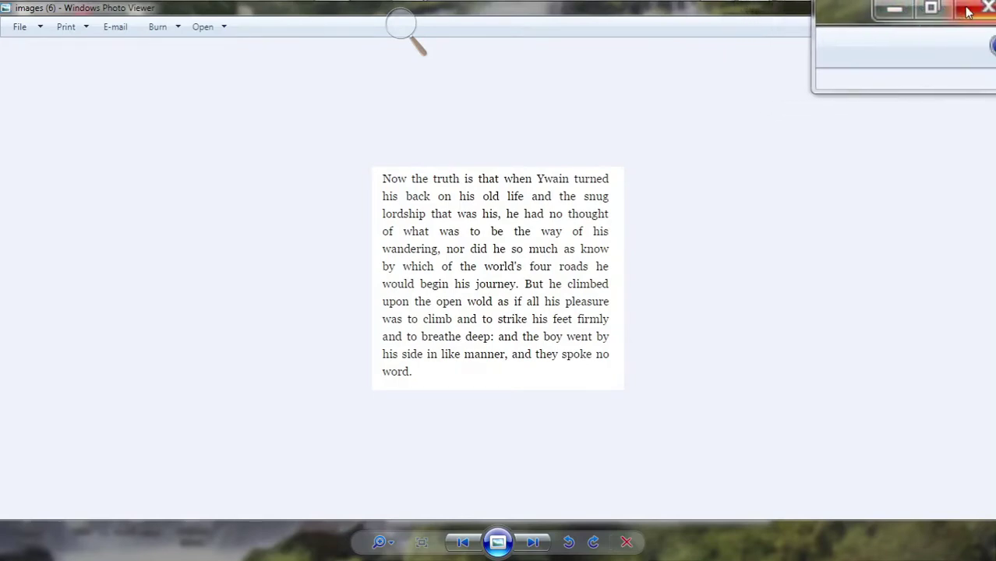
{"action": "left_click", "coordinate": [971, 10]}
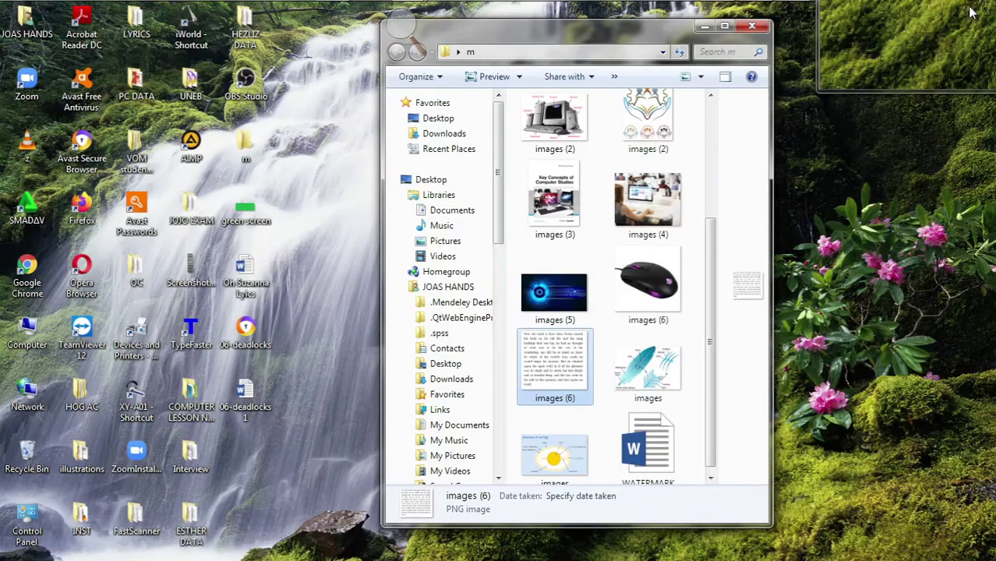
Refresh the desktop three times from its shortcut menu.
{"action": "right_click", "coordinate": [787, 50]}
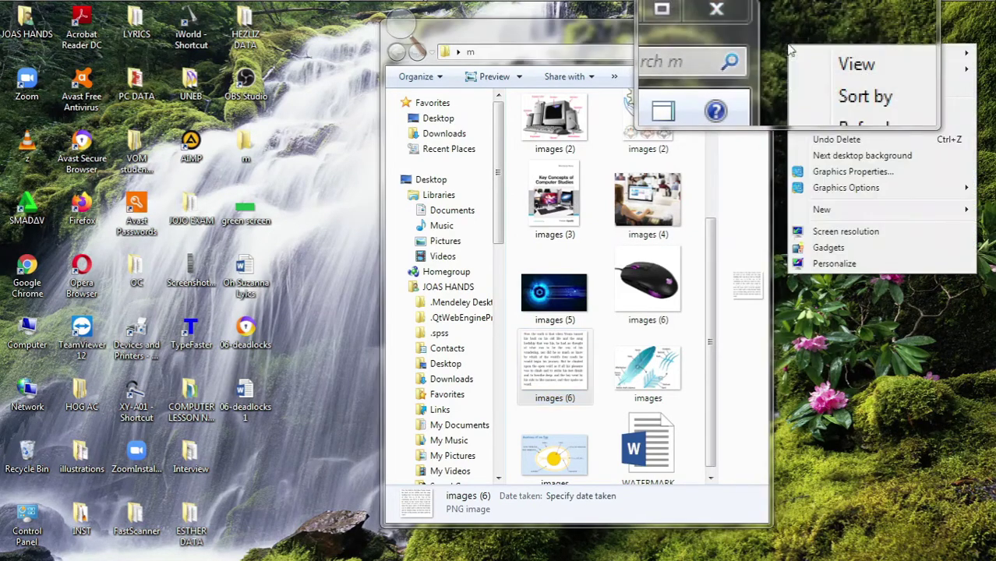
{"action": "left_click", "coordinate": [822, 90]}
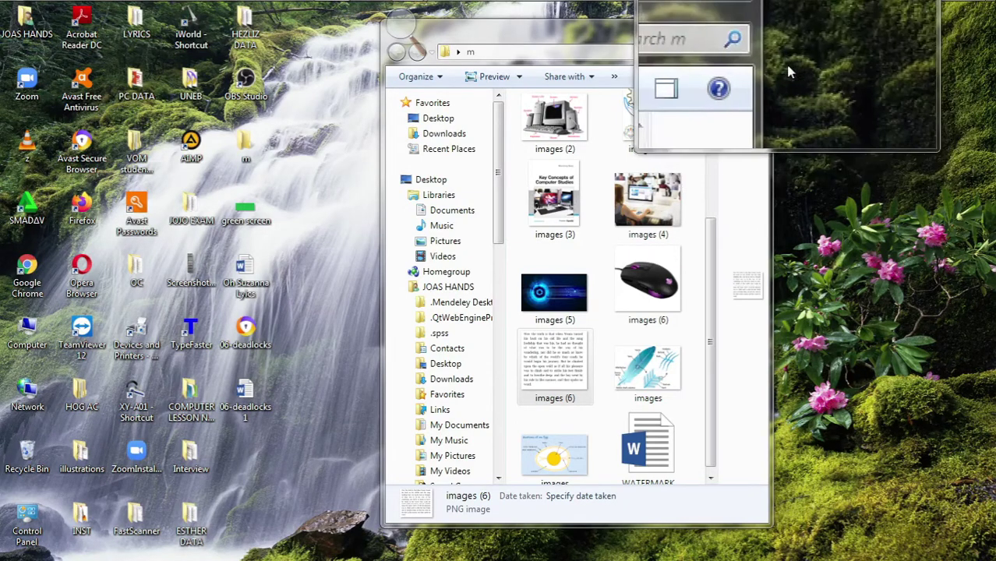
{"action": "right_click", "coordinate": [802, 106]}
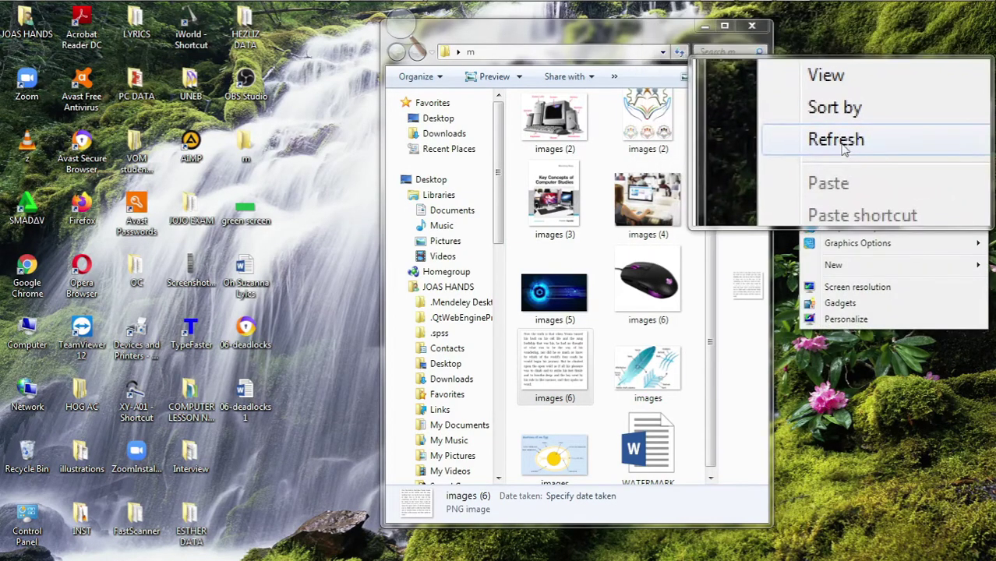
{"action": "left_click", "coordinate": [841, 148]}
{"action": "right_click", "coordinate": [842, 148]}
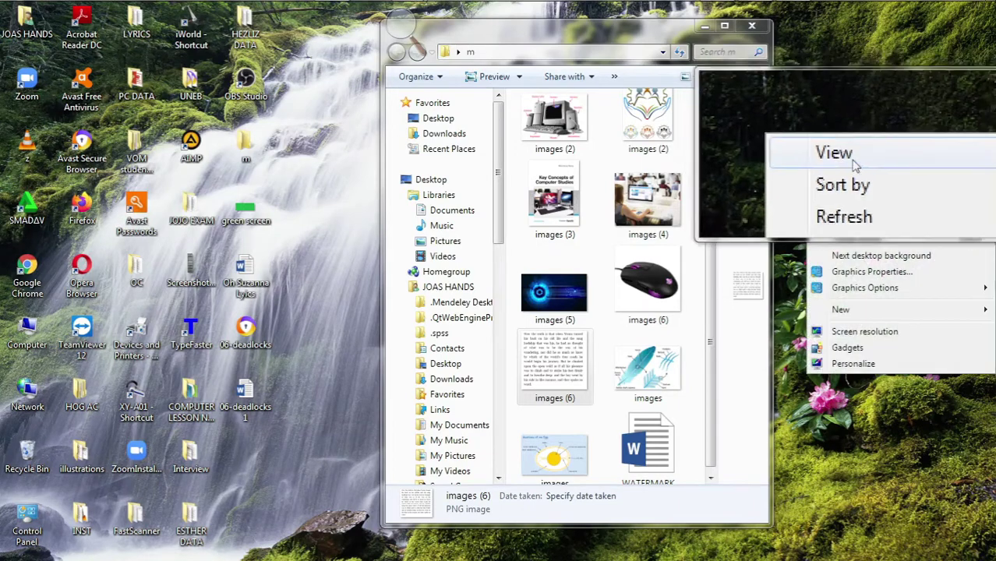
{"action": "left_click", "coordinate": [857, 190]}
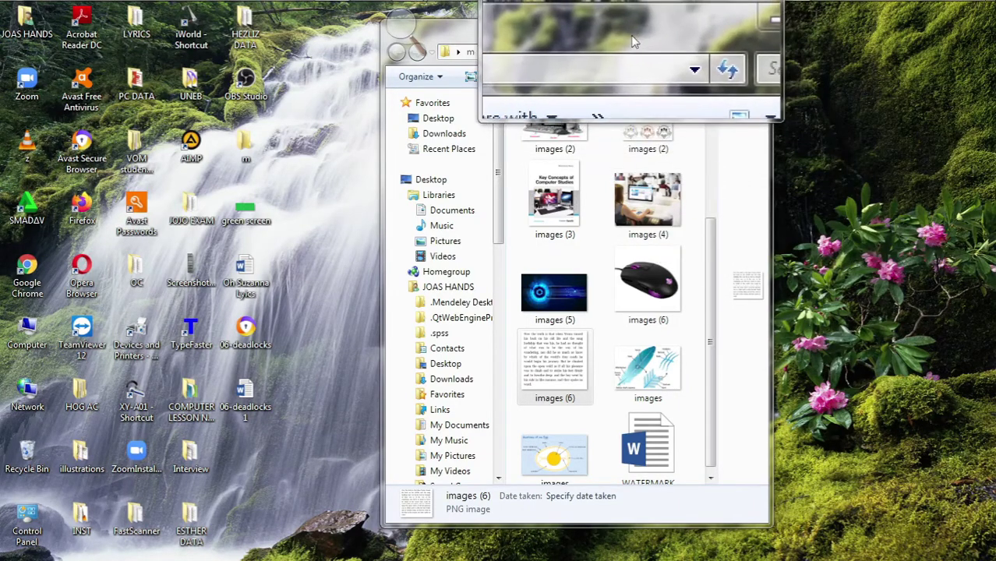
Move the m folder window to the left and launch Microsoft Word from the taskbar.
{"action": "left_click_drag", "start_coordinate": [573, 32], "coordinate": [359, 53]}
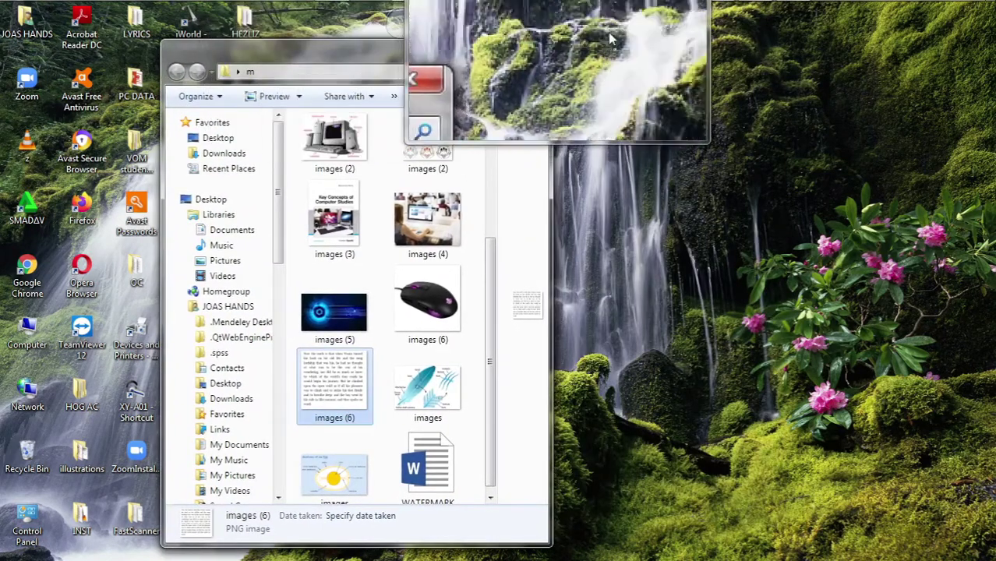
{"action": "mouse_move", "coordinate": [716, 4]}
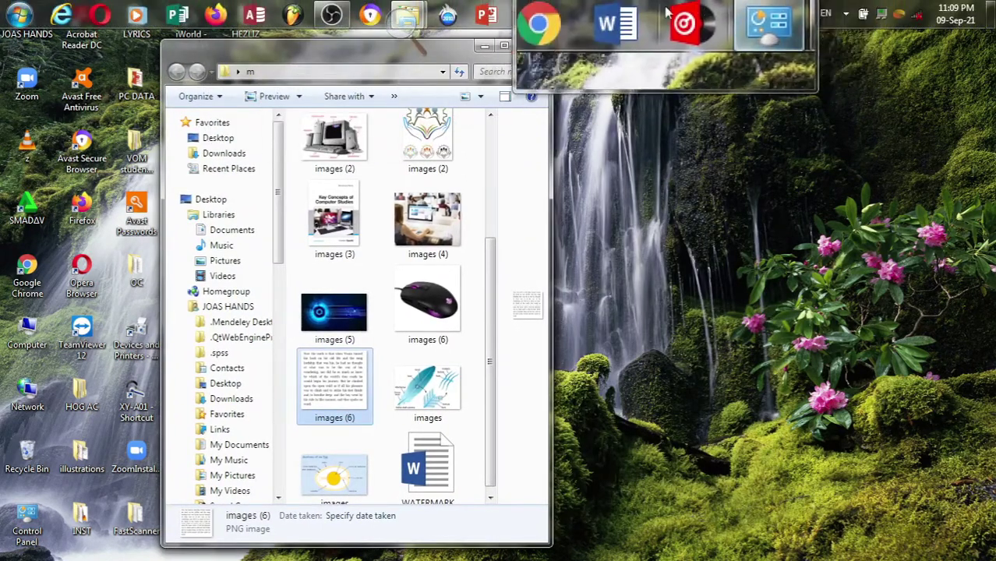
{"action": "left_click", "coordinate": [647, 21]}
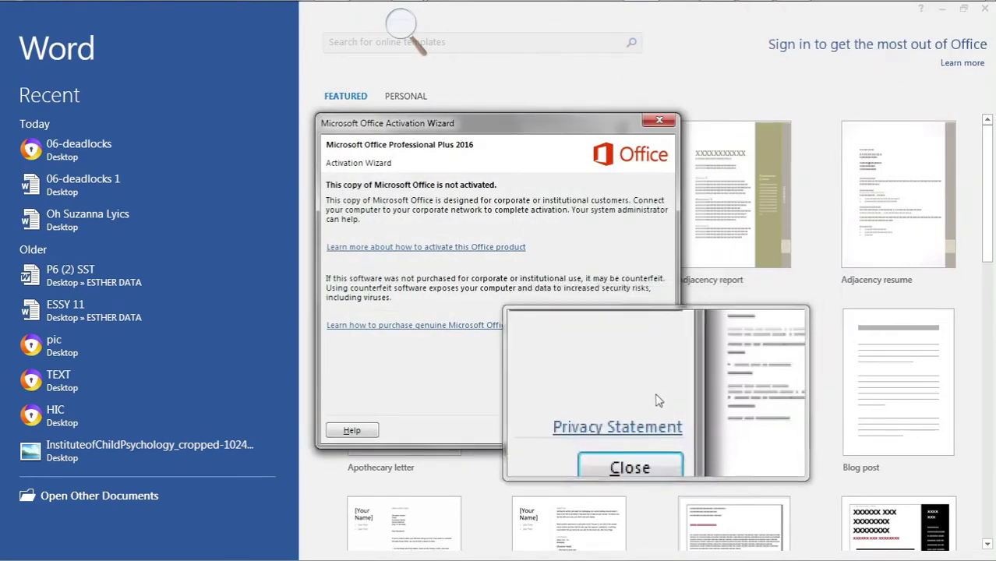
Dismiss the activation notice, create a blank document, and bring up Insert Pictures.
{"action": "left_click", "coordinate": [645, 424]}
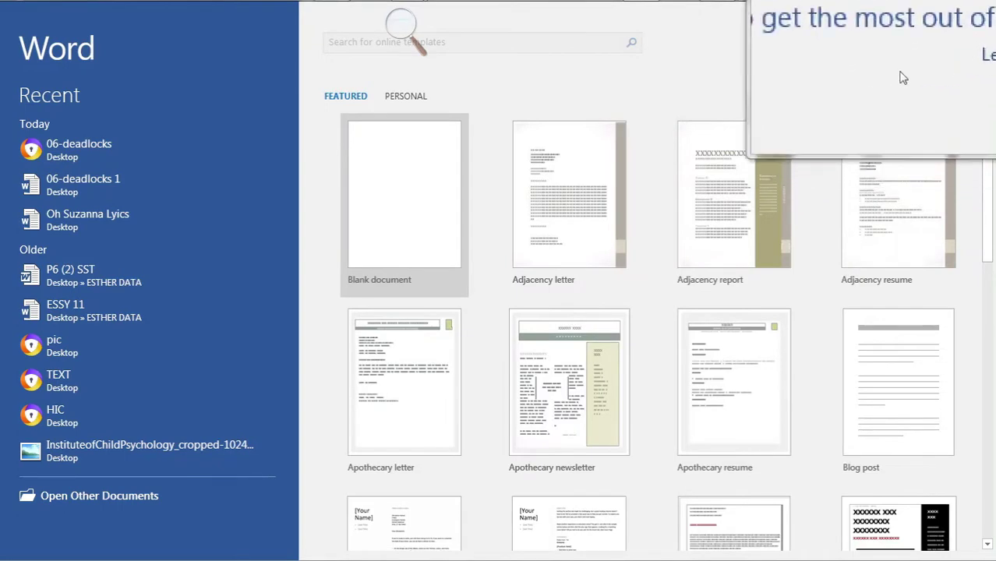
{"action": "left_click", "coordinate": [448, 202]}
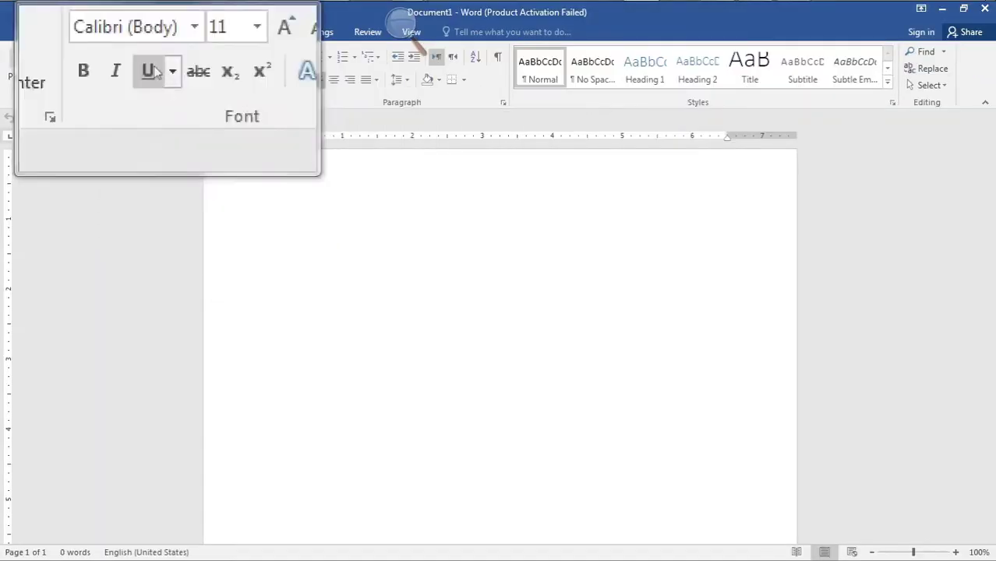
{"action": "left_click", "coordinate": [123, 39]}
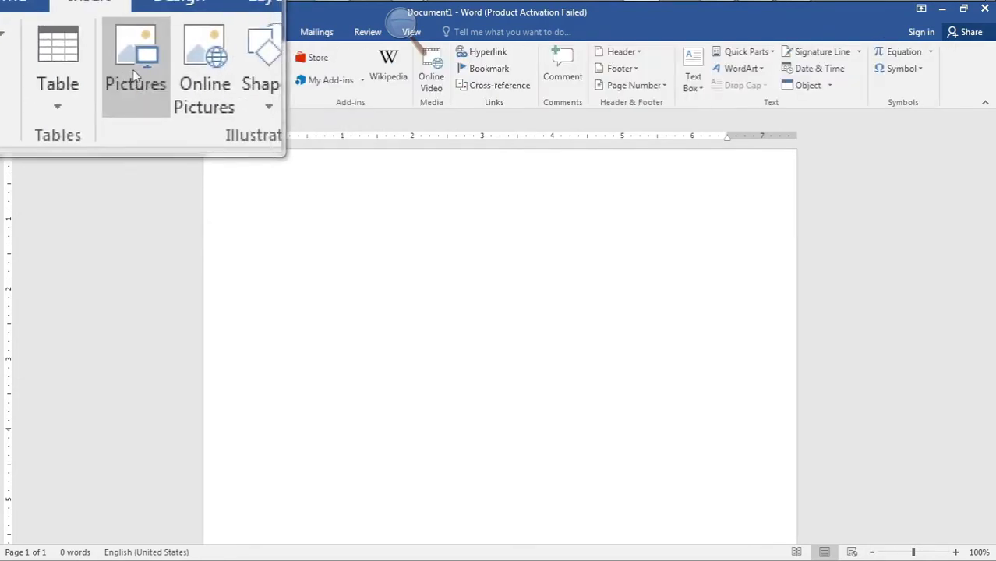
{"action": "left_click", "coordinate": [134, 70]}
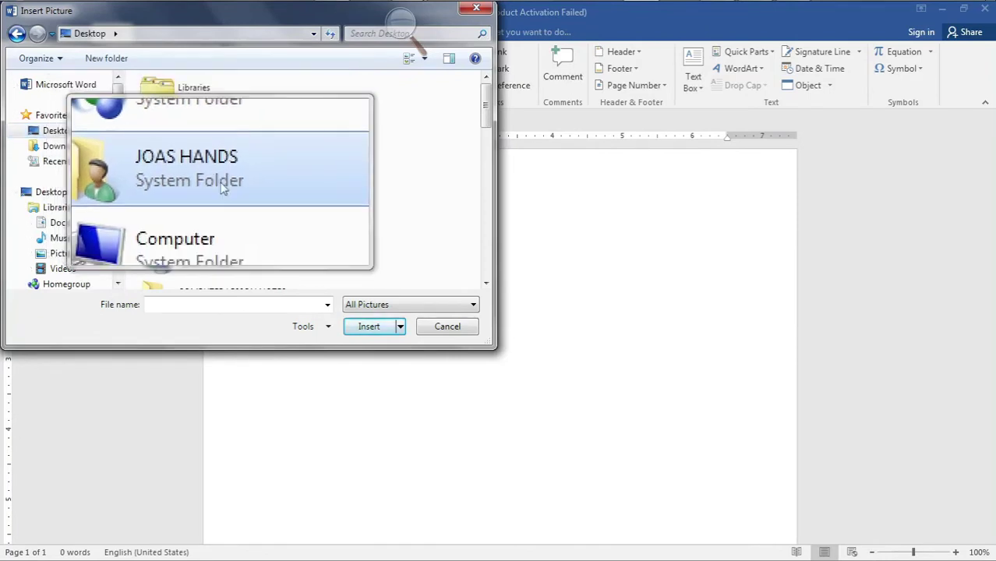
Insert the picture 'images (6)' from the m folder into the document.
{"action": "scroll", "coordinate": [222, 187], "scroll_direction": "down", "scroll_amount": 5}
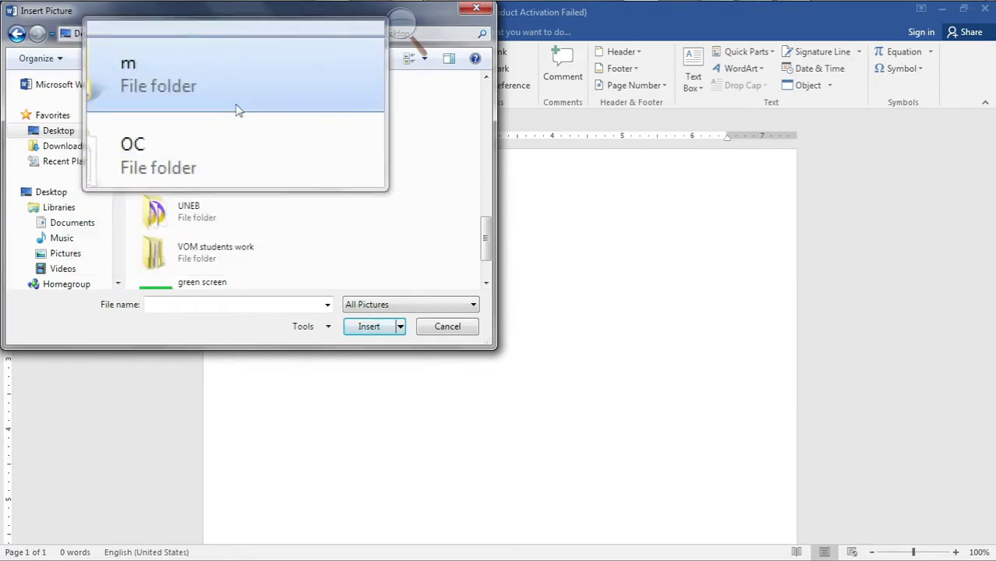
{"action": "double_click", "coordinate": [206, 96]}
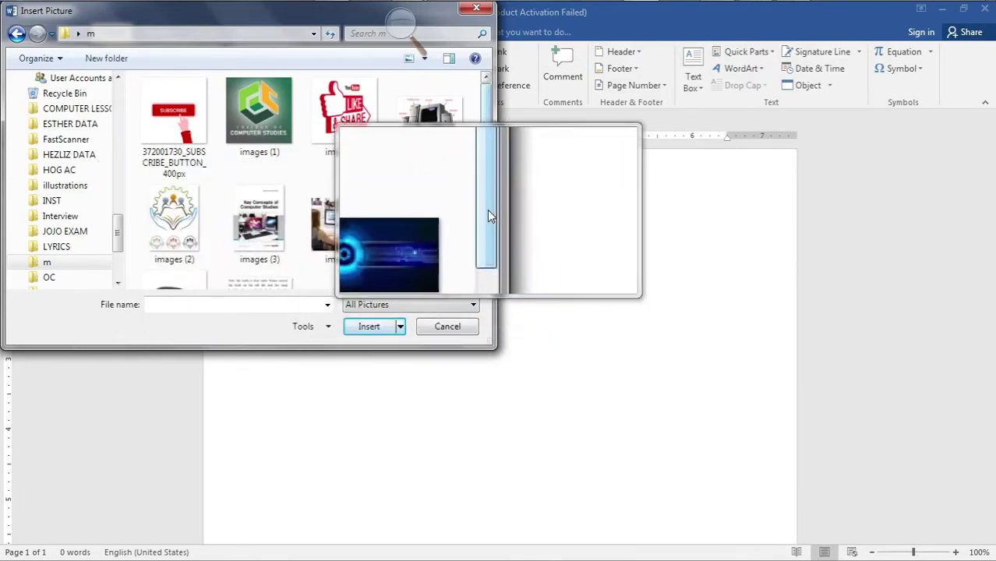
{"action": "left_click_drag", "start_coordinate": [486, 201], "coordinate": [491, 242]}
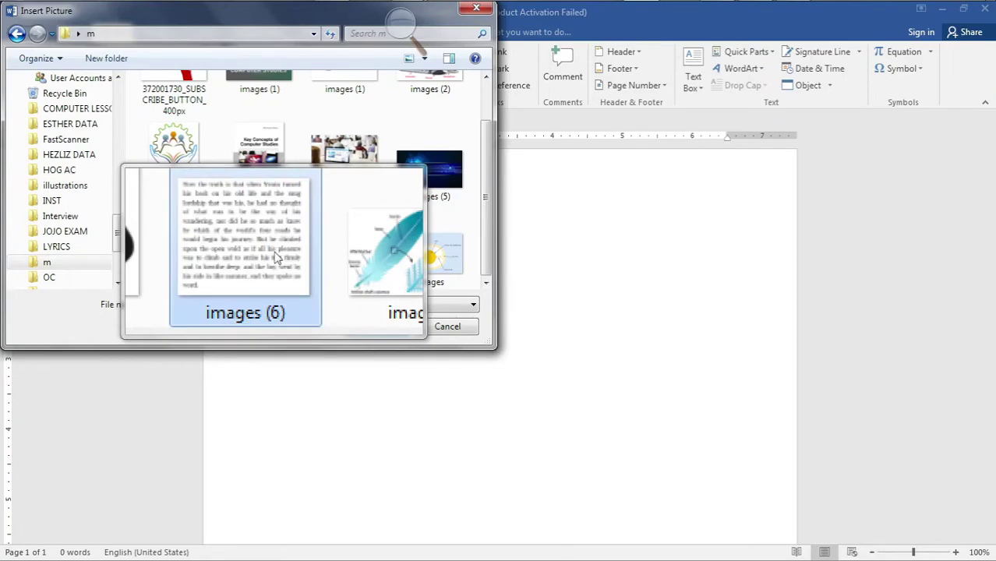
{"action": "left_click", "coordinate": [273, 255]}
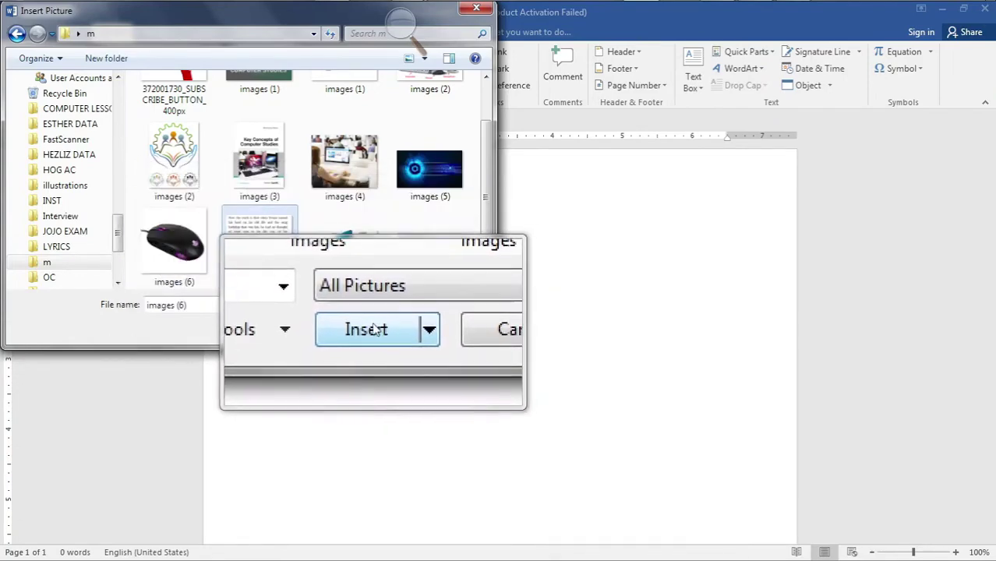
{"action": "left_click", "coordinate": [375, 330]}
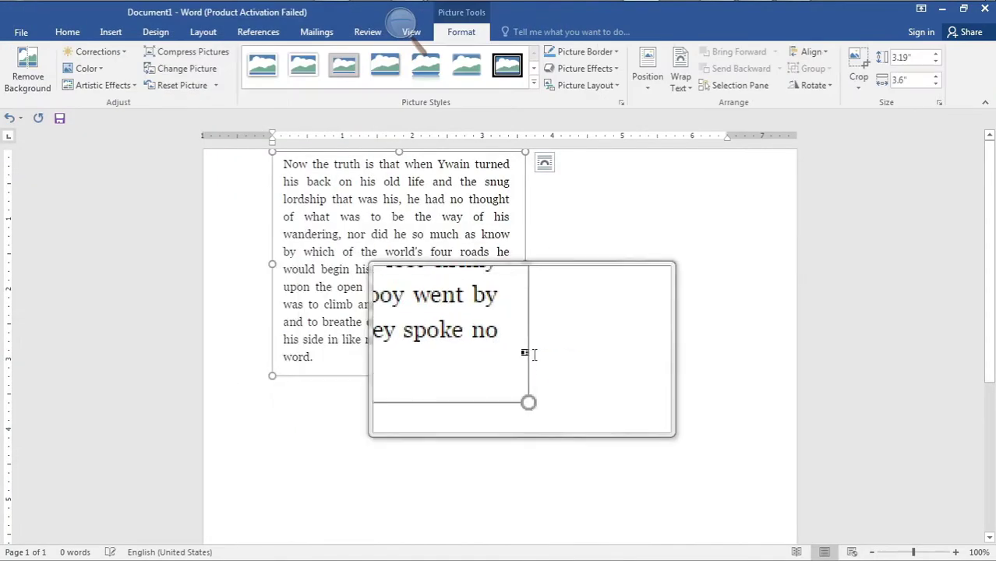
Move the picture to the top of the page and enlarge it to 6.03" by 6.82".
{"action": "left_click_drag", "start_coordinate": [708, 295], "coordinate": [662, 294]}
{"action": "left_click_drag", "start_coordinate": [718, 364], "coordinate": [423, 261]}
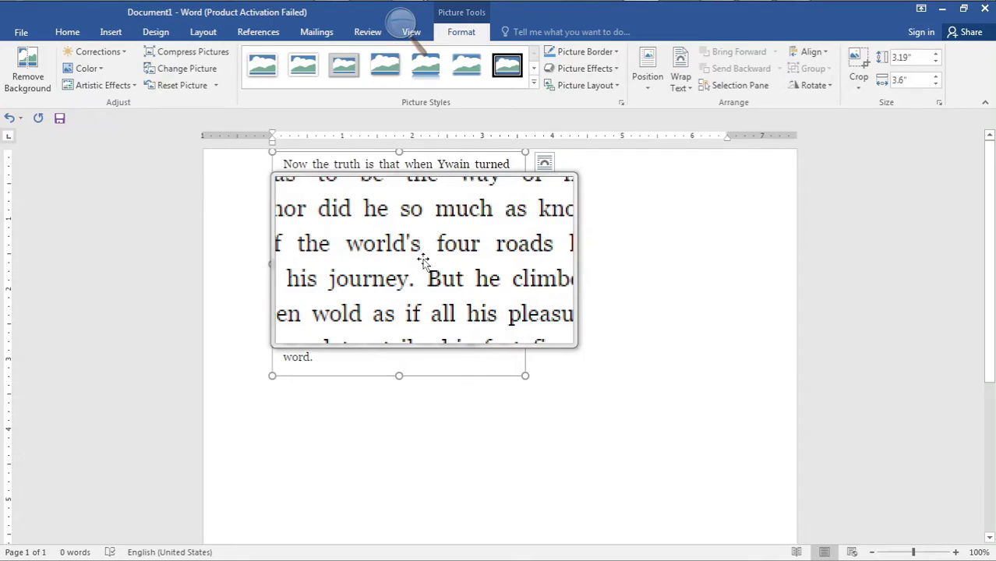
{"action": "left_click_drag", "start_coordinate": [423, 265], "coordinate": [501, 340]}
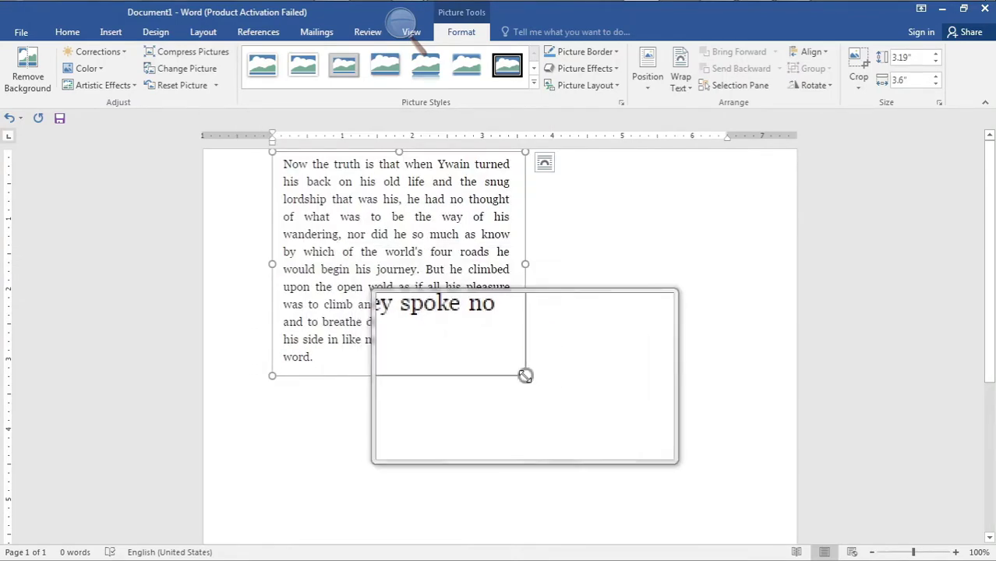
{"action": "left_click_drag", "start_coordinate": [525, 376], "coordinate": [723, 497]}
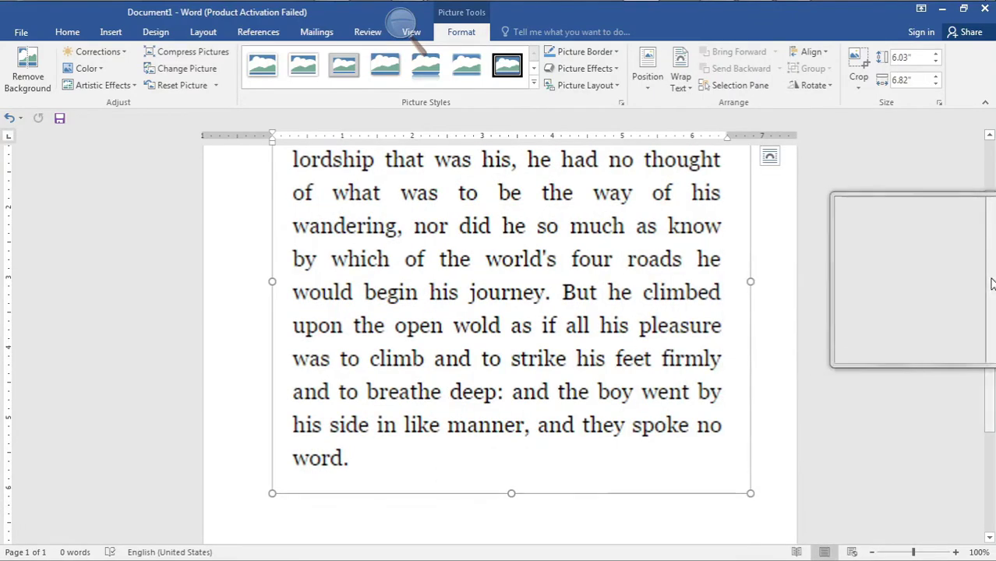
{"action": "scroll", "coordinate": [992, 276], "scroll_direction": "up", "scroll_amount": 1}
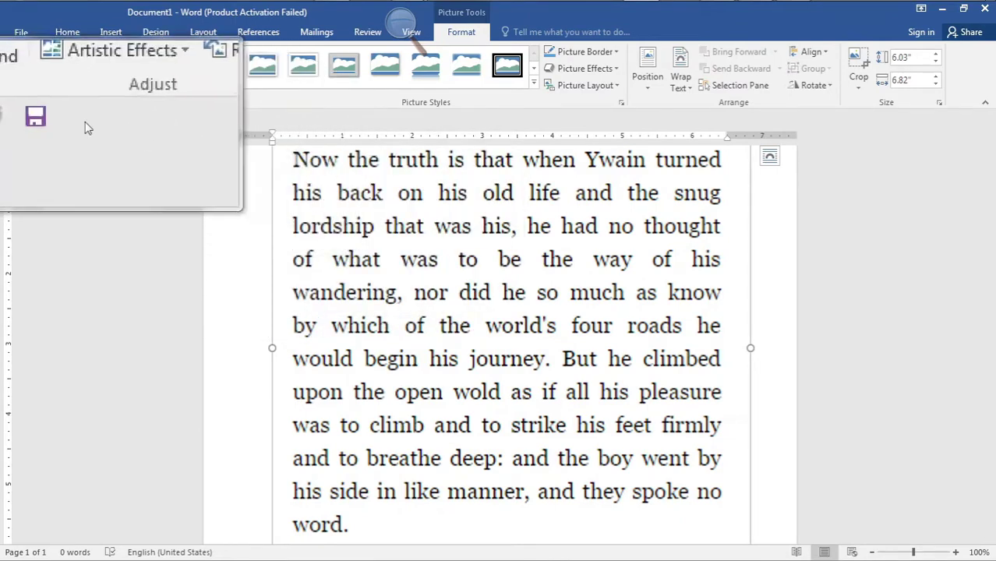
Save the document to the Desktop as a PDF named PICTURE.
{"action": "left_click", "coordinate": [60, 121]}
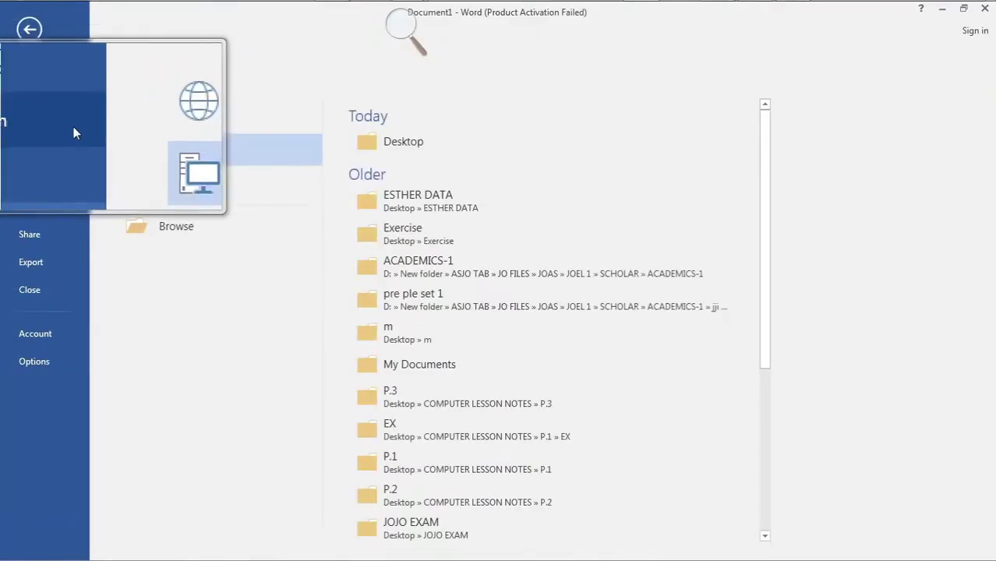
{"action": "left_click", "coordinate": [168, 226]}
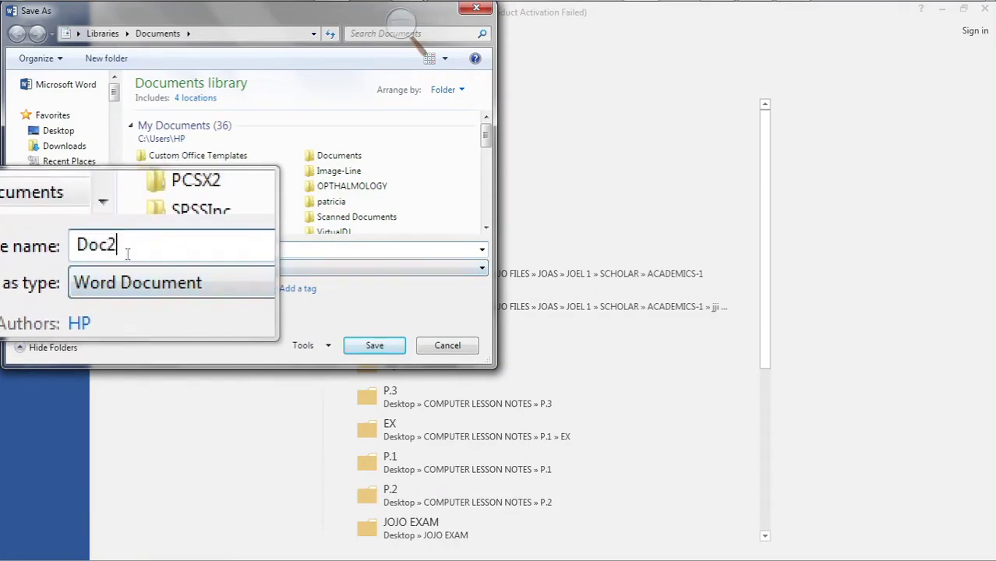
{"action": "key", "text": "BackSpace"}
{"action": "key", "text": "BackSpace"}
{"action": "key", "text": "BackSpace"}
{"action": "key", "text": "BackSpace"}
{"action": "type", "text": "PI"}
{"action": "left_click", "coordinate": [131, 269]}
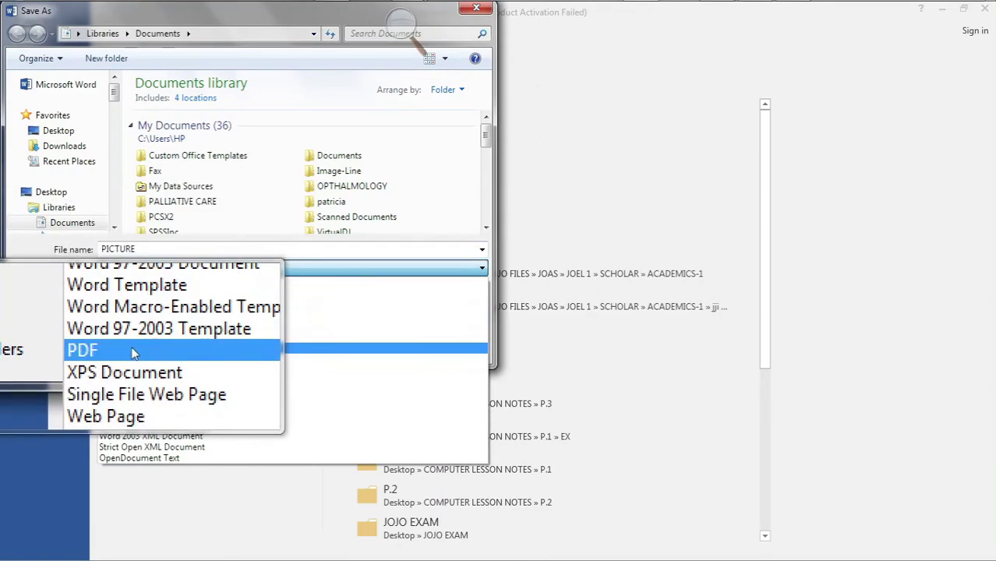
{"action": "left_click", "coordinate": [133, 353]}
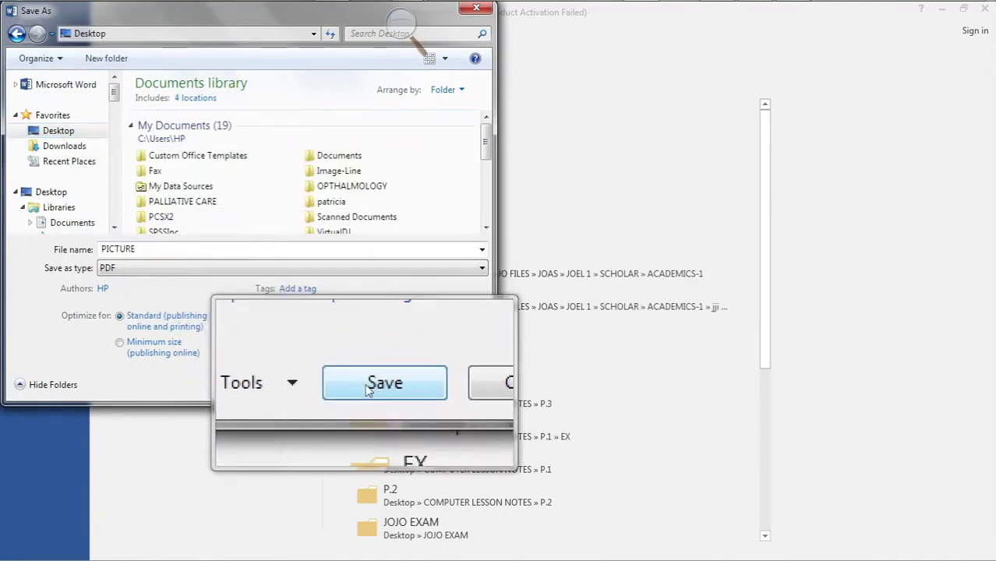
{"action": "left_click", "coordinate": [396, 385]}
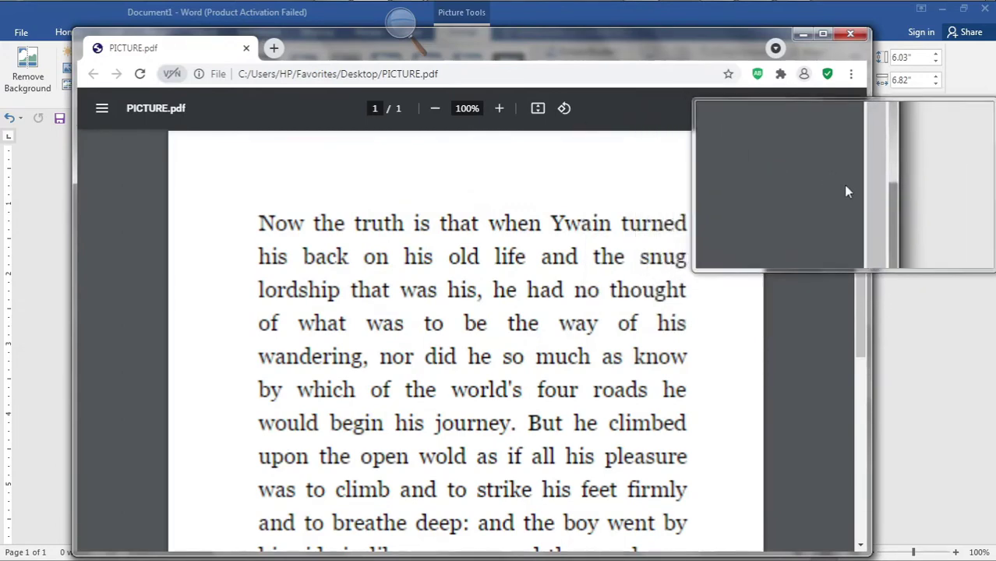
Scroll through PICTURE.pdf in Chrome to check it, then close the viewer.
{"action": "scroll", "coordinate": [865, 255], "scroll_direction": "down", "scroll_amount": 2}
{"action": "left_click_drag", "start_coordinate": [863, 251], "coordinate": [857, 172]}
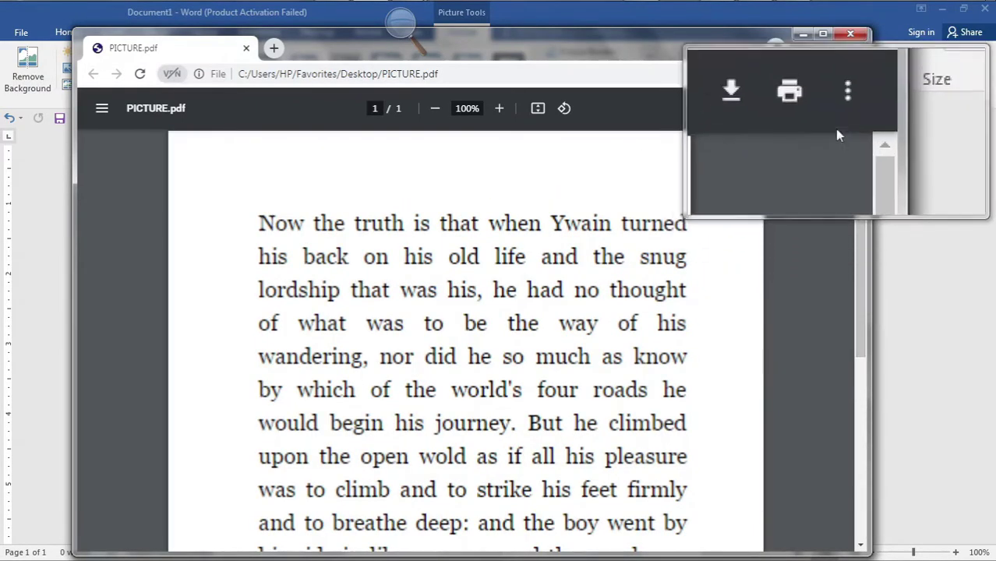
{"action": "left_click", "coordinate": [850, 34]}
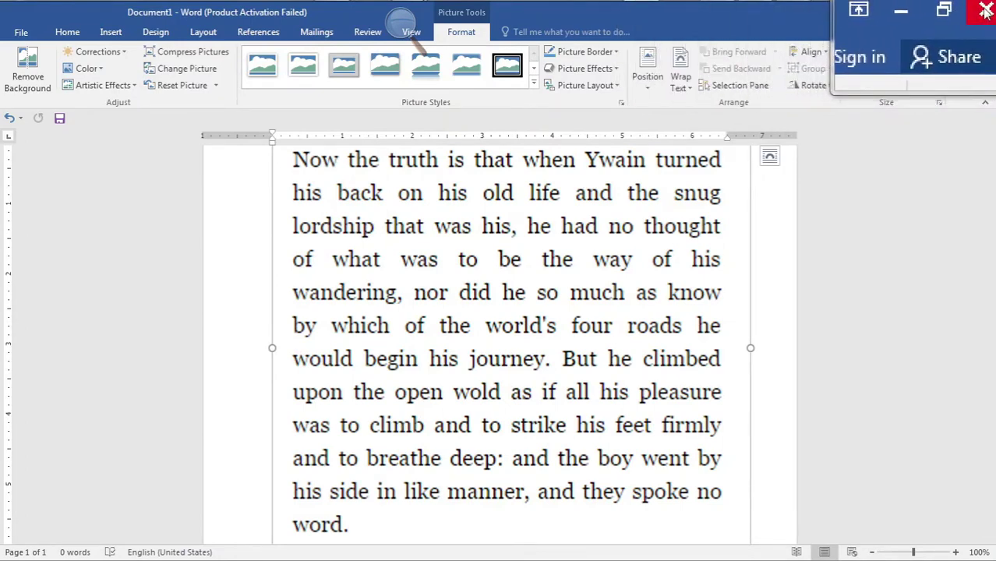
Close Word without saving and refresh the desktop.
{"action": "left_click", "coordinate": [984, 10]}
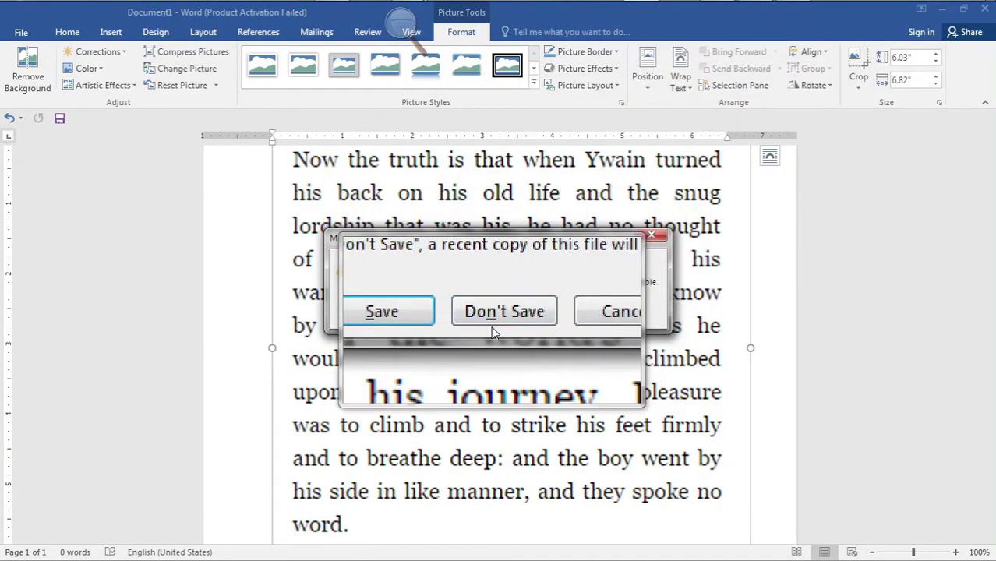
{"action": "left_click", "coordinate": [493, 312]}
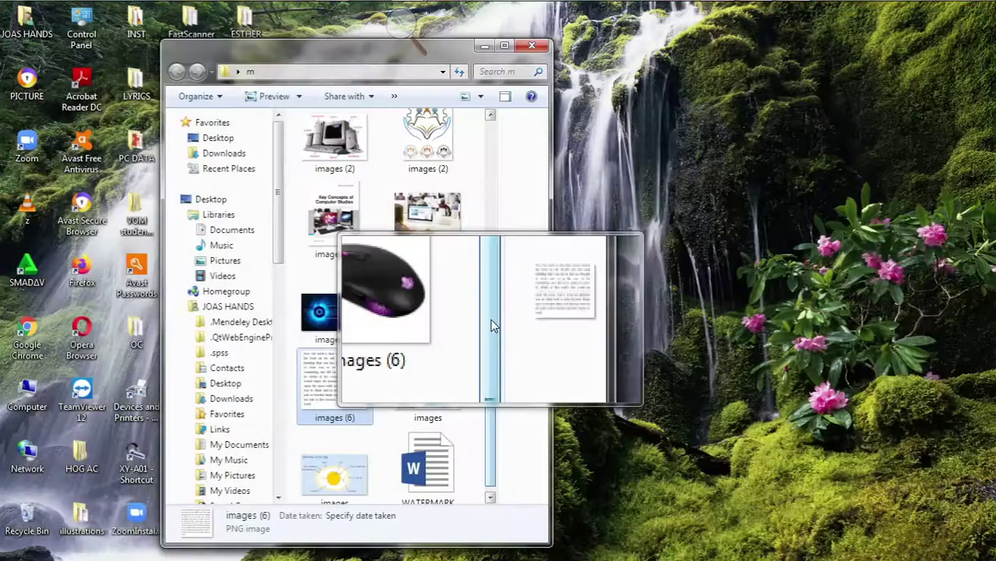
{"action": "right_click", "coordinate": [664, 238]}
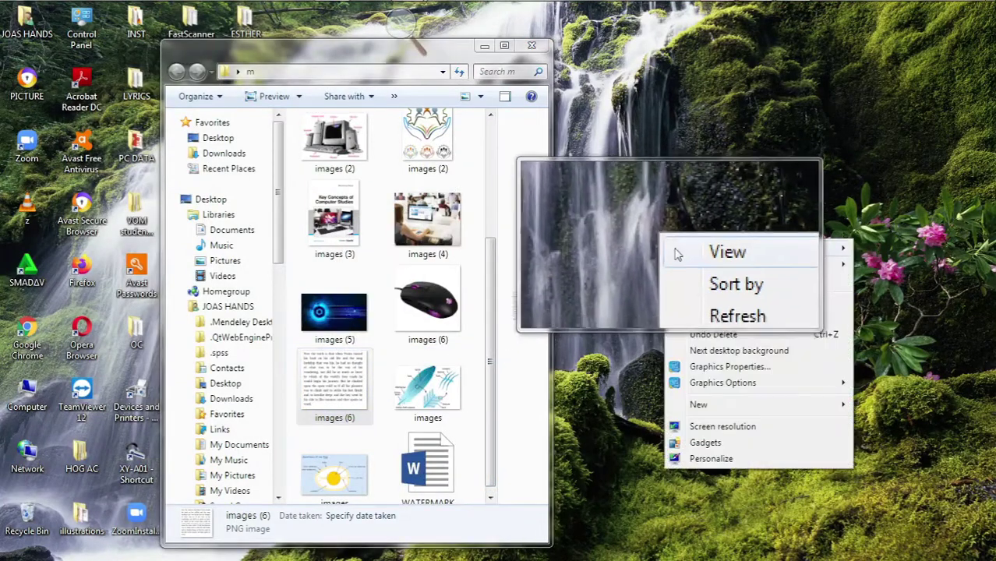
{"action": "left_click", "coordinate": [690, 282]}
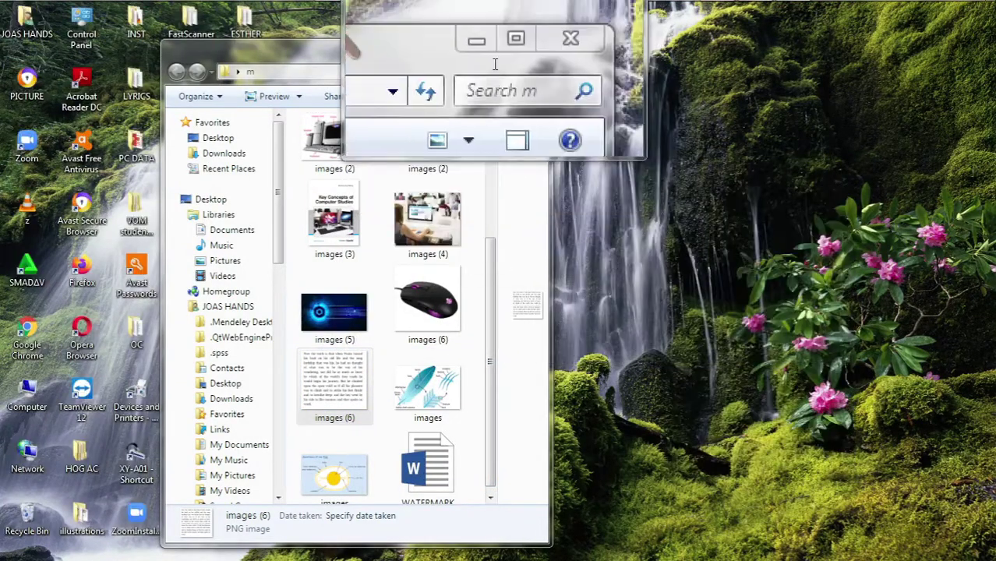
Close the m folder window and refresh the desktop a few more times.
{"action": "left_click", "coordinate": [535, 48]}
{"action": "right_click", "coordinate": [625, 137]}
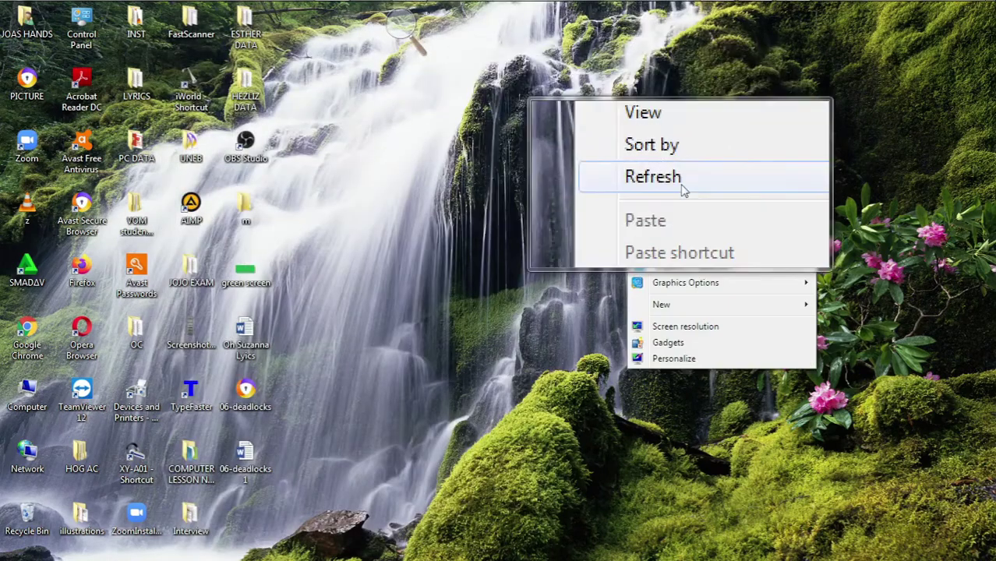
{"action": "left_click", "coordinate": [682, 186]}
{"action": "right_click", "coordinate": [557, 162]}
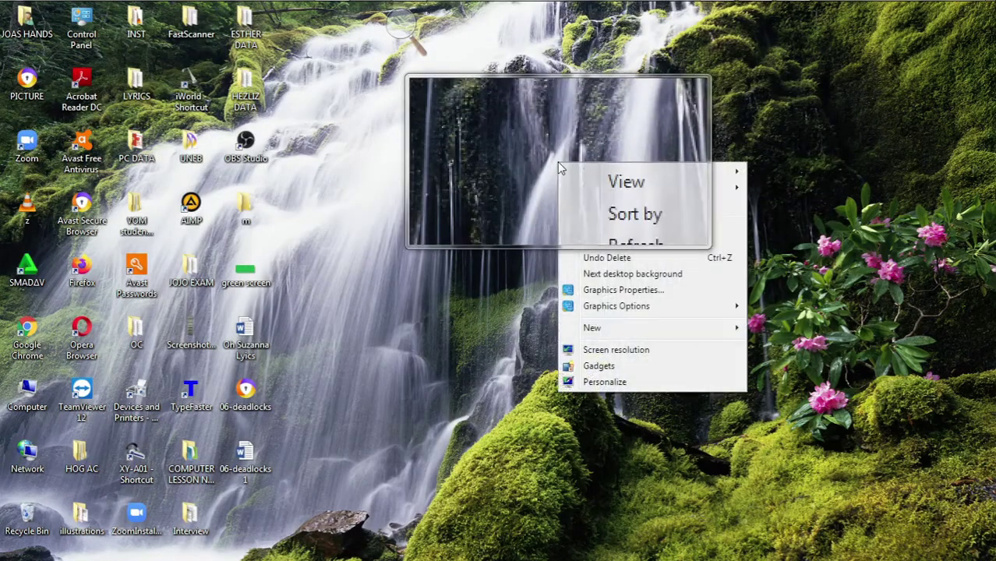
{"action": "left_click", "coordinate": [609, 204]}
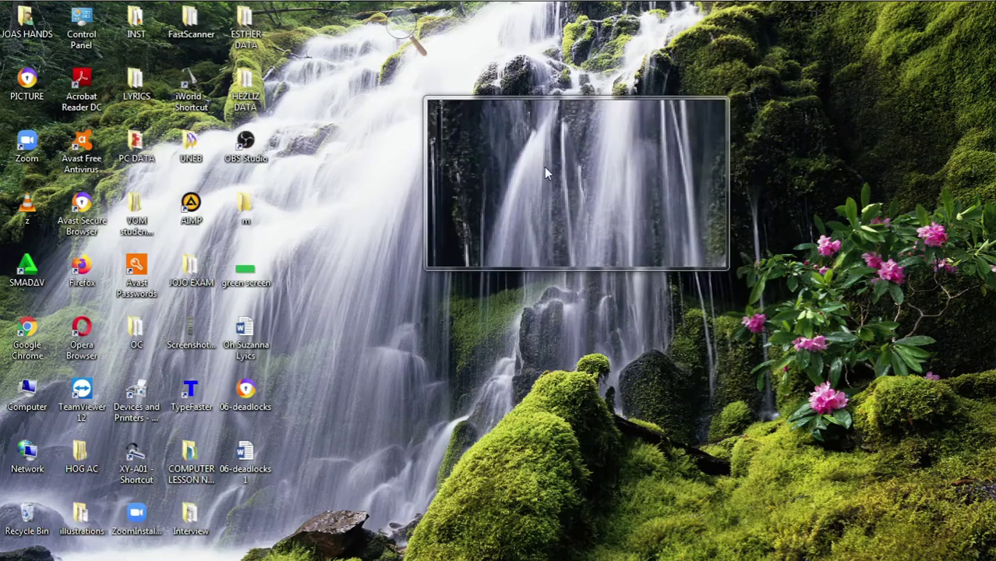
{"action": "right_click", "coordinate": [545, 168]}
{"action": "left_click", "coordinate": [573, 209]}
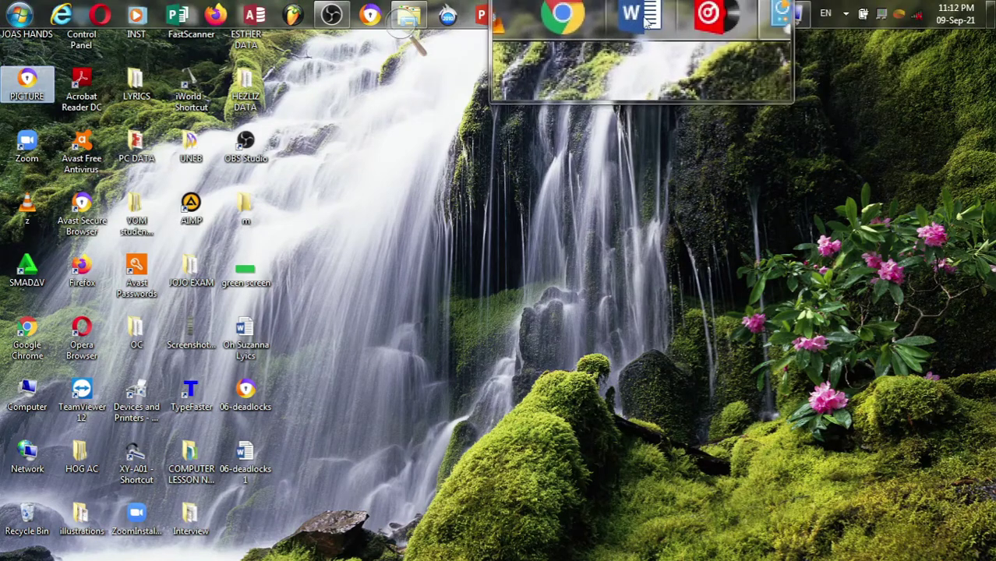
Relaunch Word from the taskbar and dismiss the activation notice.
{"action": "left_click", "coordinate": [645, 24]}
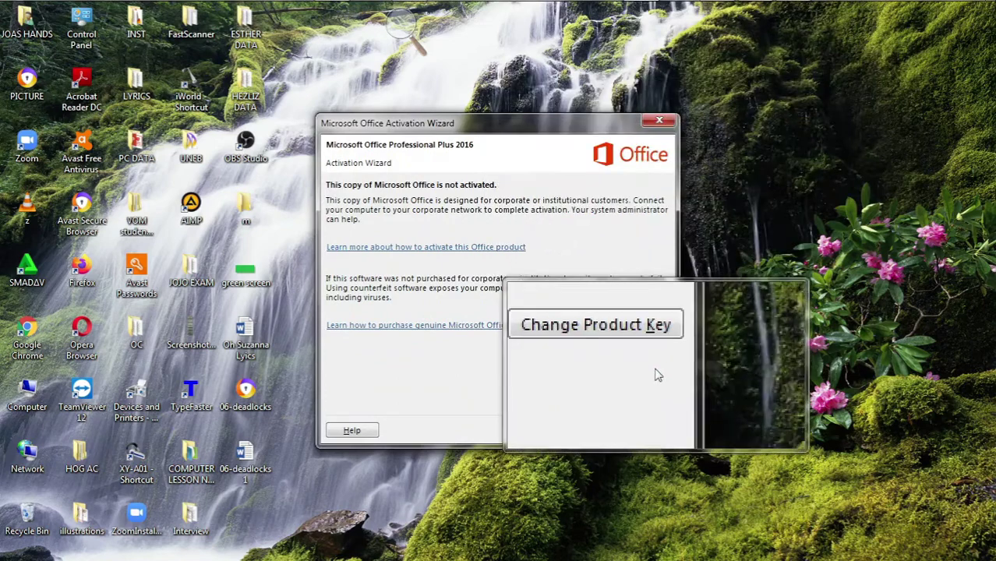
{"action": "left_click", "coordinate": [643, 433]}
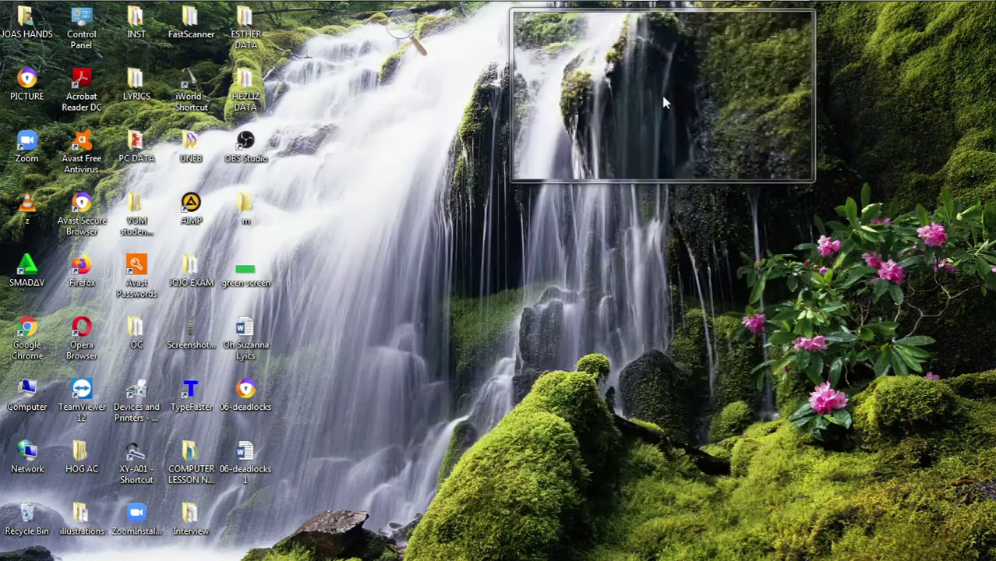
{"action": "mouse_move", "coordinate": [648, 12]}
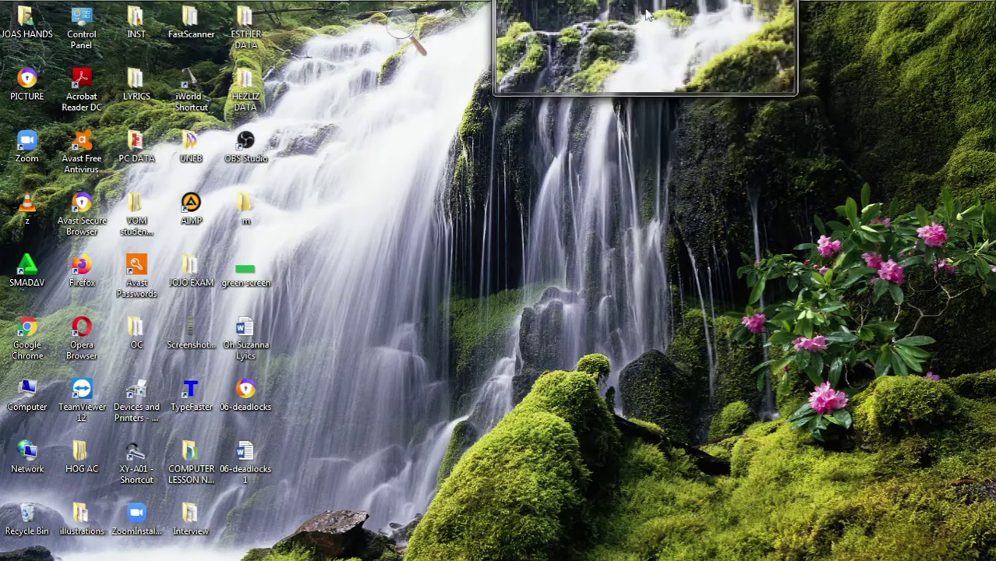
{"action": "left_click", "coordinate": [647, 9]}
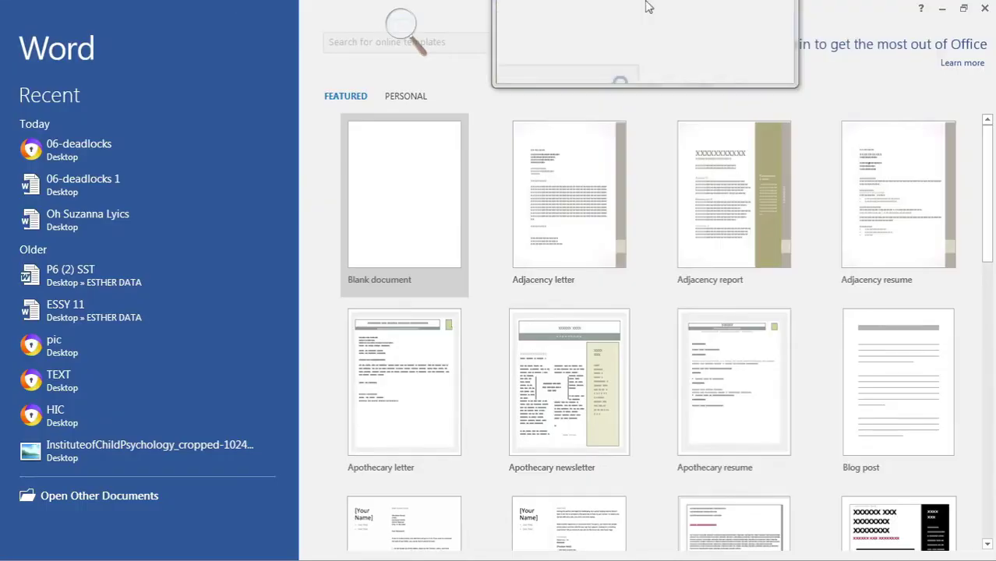
Restore down Word's window and drag the PICTURE PDF from the desktop onto it.
{"action": "mouse_move", "coordinate": [965, 8]}
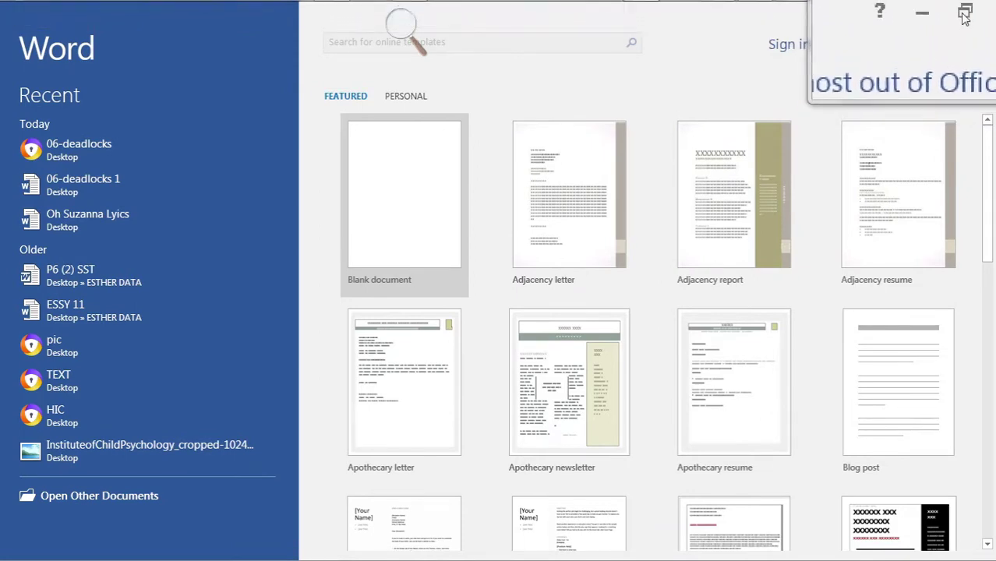
{"action": "left_click", "coordinate": [964, 11]}
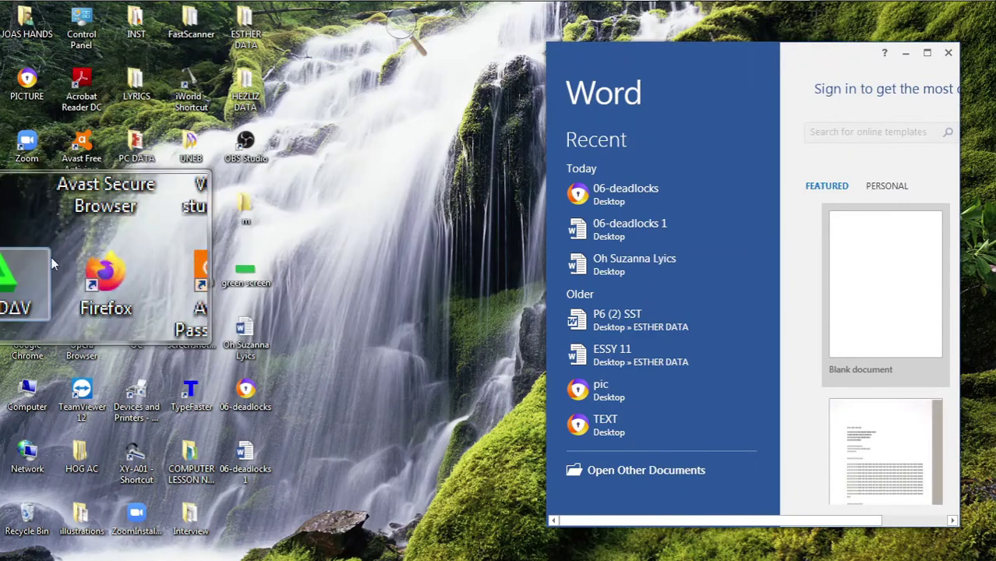
{"action": "left_click_drag", "start_coordinate": [32, 91], "coordinate": [863, 270]}
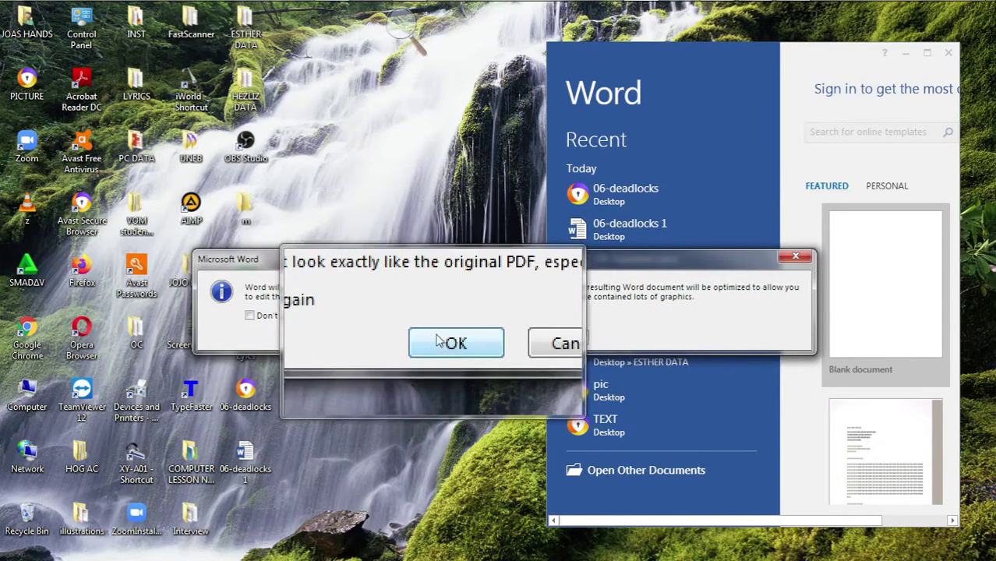
Accept converting the PDF to editable text and maximize the PICTURE document.
{"action": "left_click", "coordinate": [439, 336]}
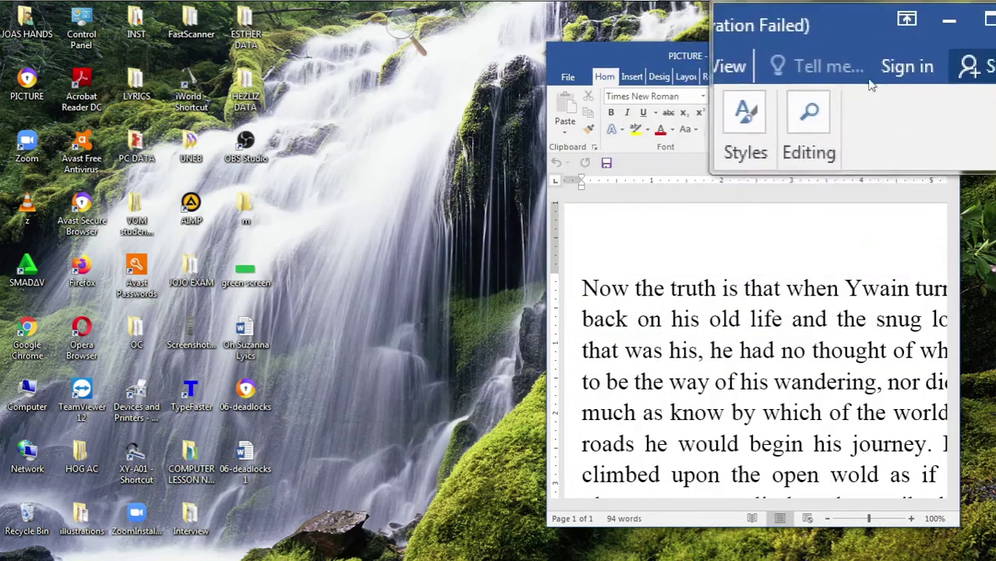
{"action": "left_click", "coordinate": [928, 55]}
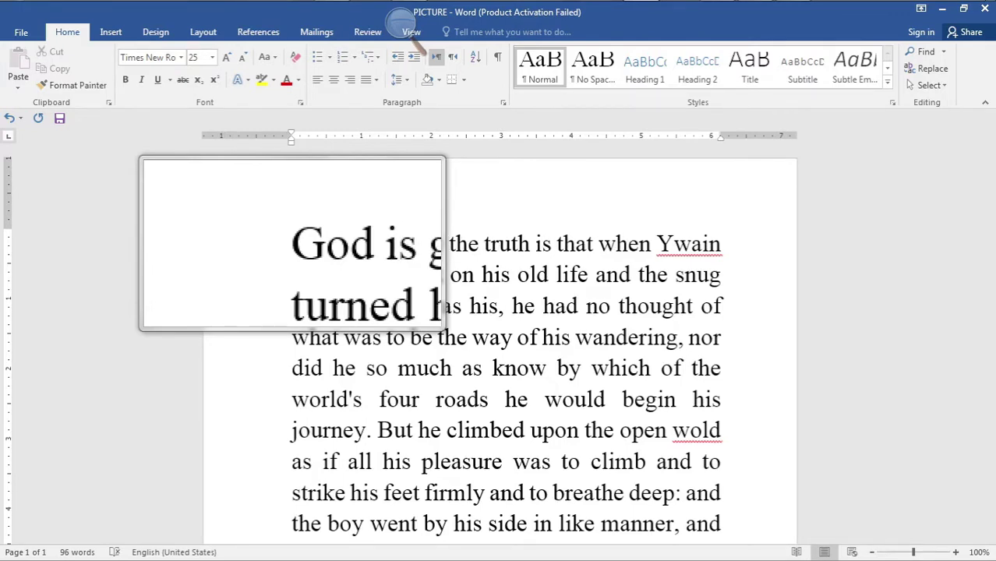
Complete the title 'God is good' on its own line, fix the typo in 'way of his', and select all text.
{"action": "type", "text": "ood"}
{"action": "key", "text": "Return"}
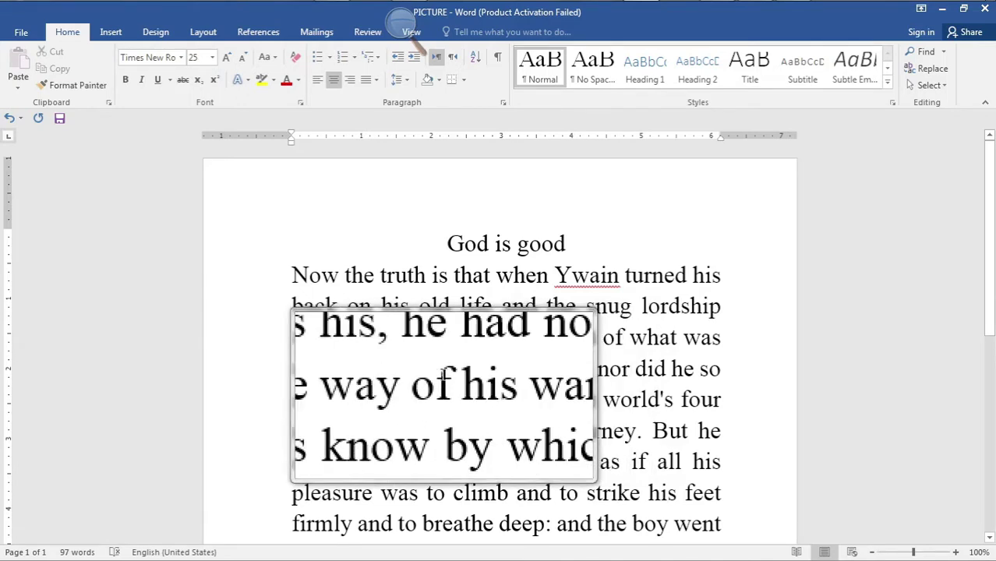
{"action": "left_click", "coordinate": [450, 373]}
{"action": "key", "text": "BackSpace"}
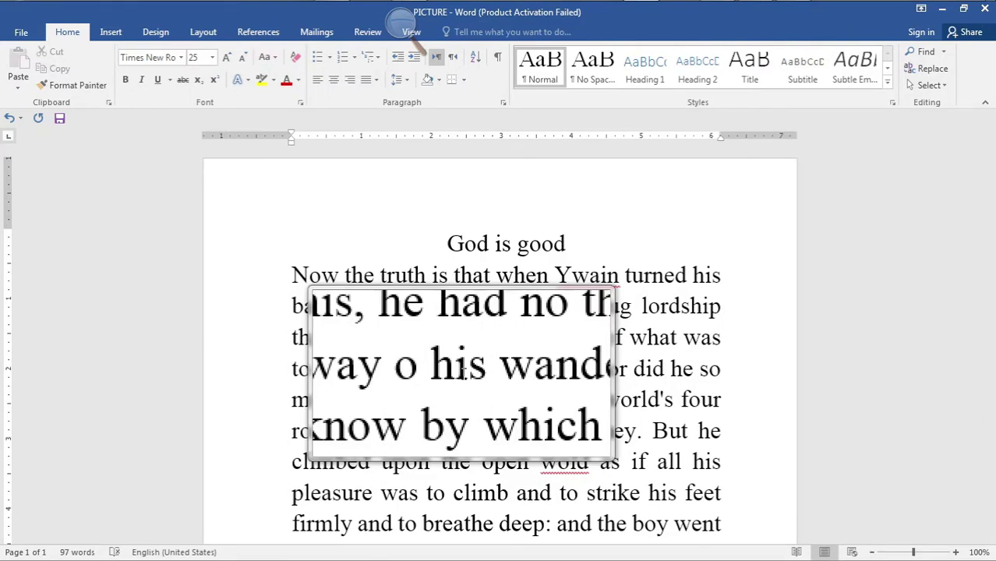
{"action": "type", "text": "h"}
{"action": "key", "text": "BackSpace"}
{"action": "type", "text": "f"}
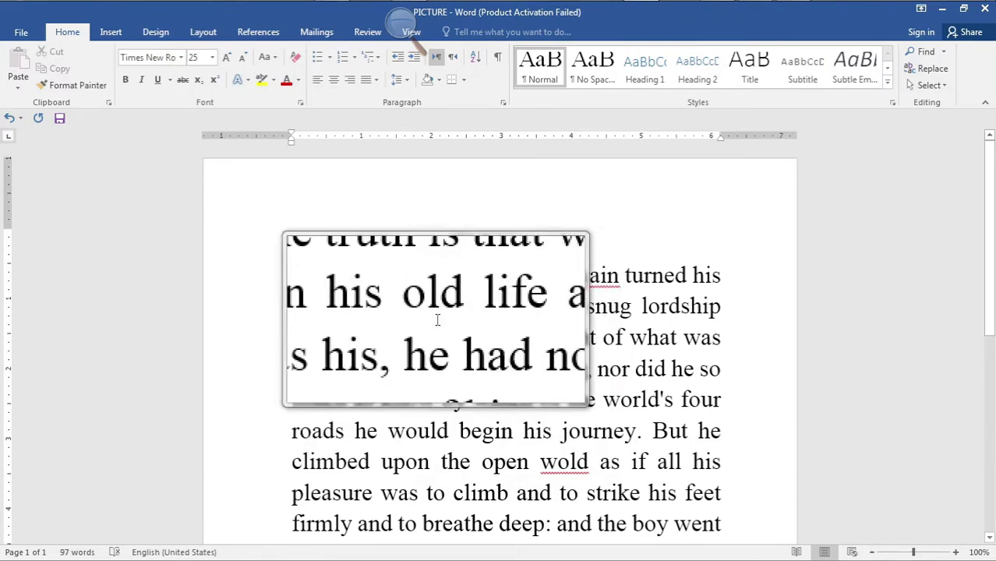
{"action": "key", "text": "ctrl+a"}
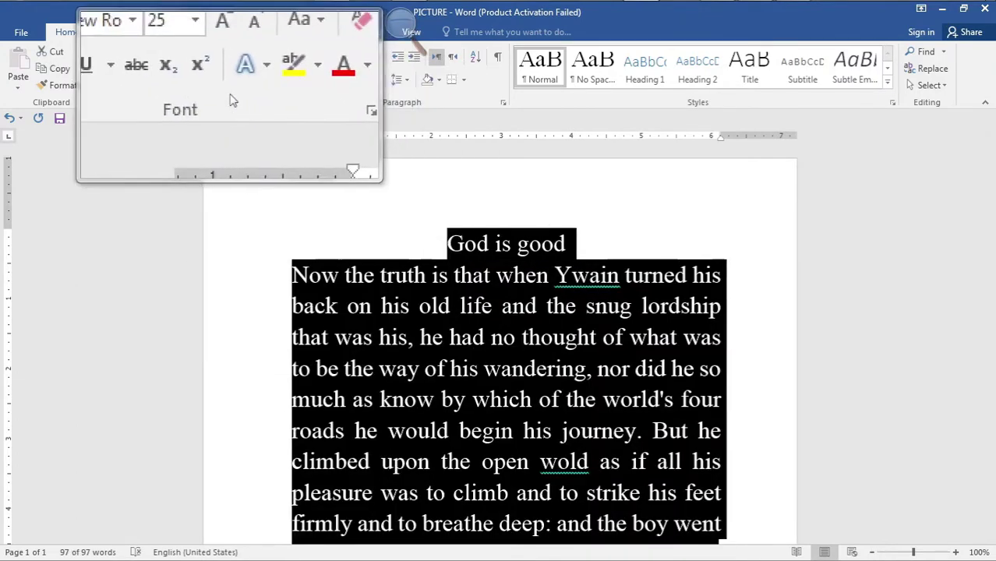
Make all the text blue and bold.
{"action": "left_click", "coordinate": [299, 80]}
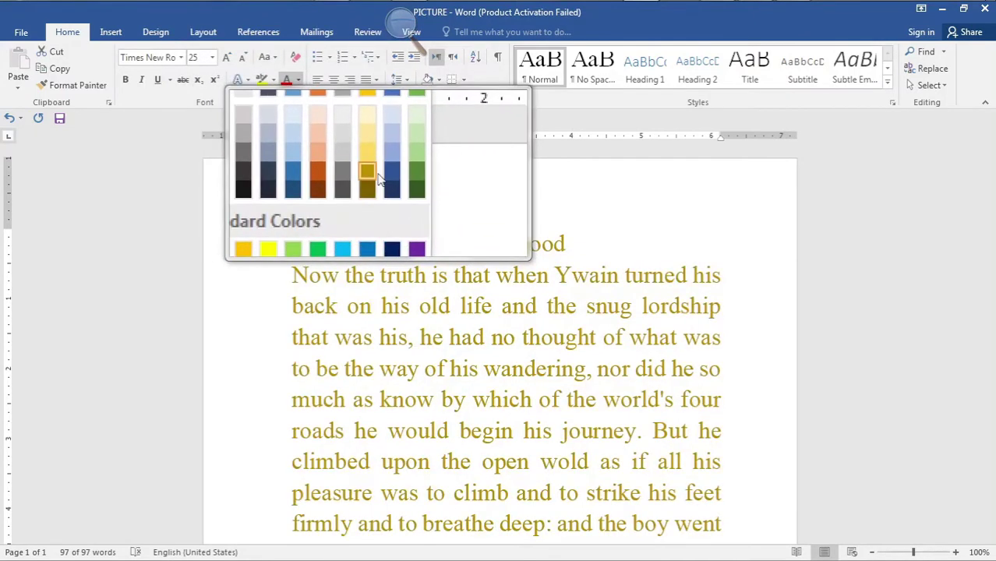
{"action": "left_click", "coordinate": [378, 174]}
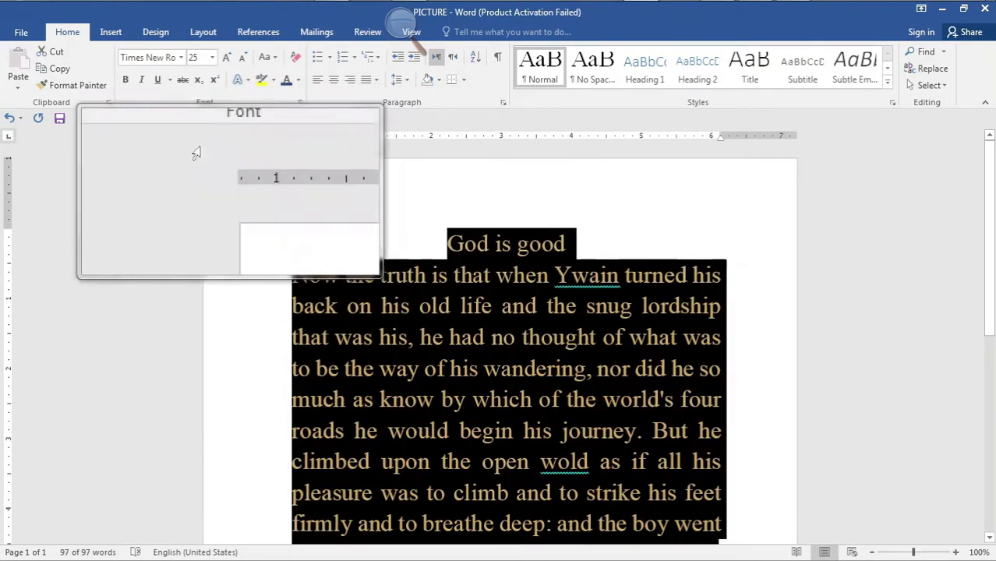
{"action": "left_click", "coordinate": [125, 81]}
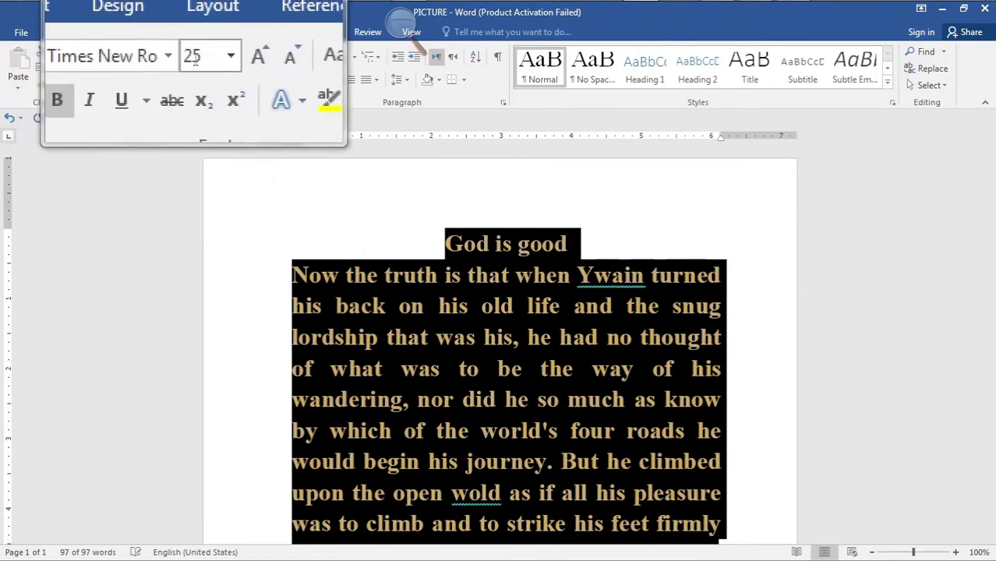
Set the whole document to Tahoma at size 20, then deselect.
{"action": "left_click", "coordinate": [178, 59]}
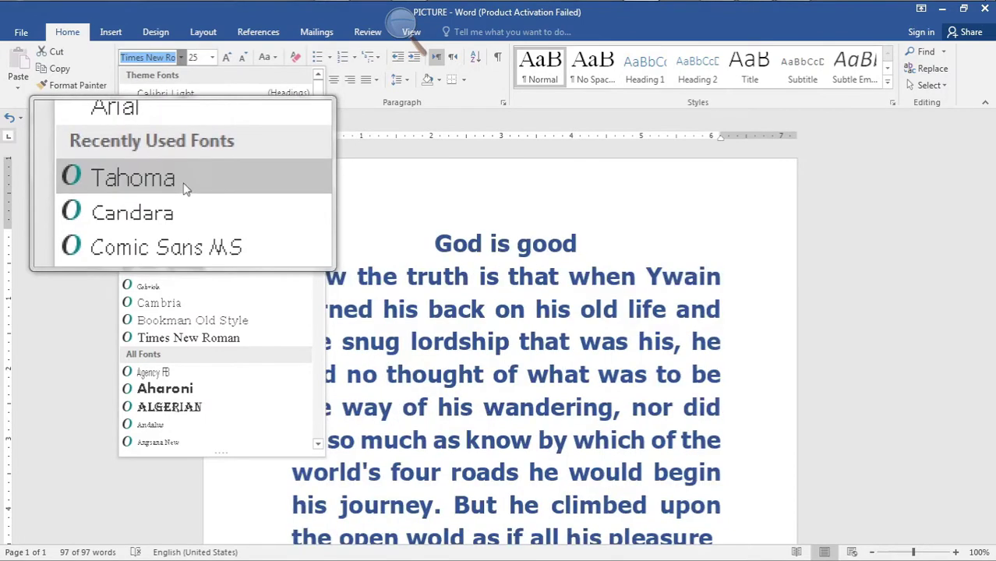
{"action": "left_click", "coordinate": [185, 188]}
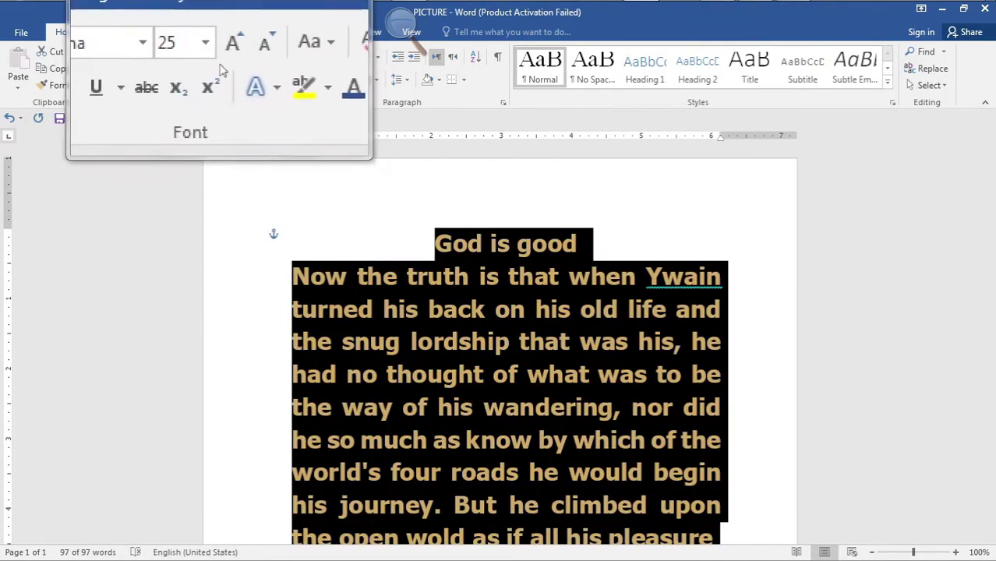
{"action": "left_click", "coordinate": [244, 61]}
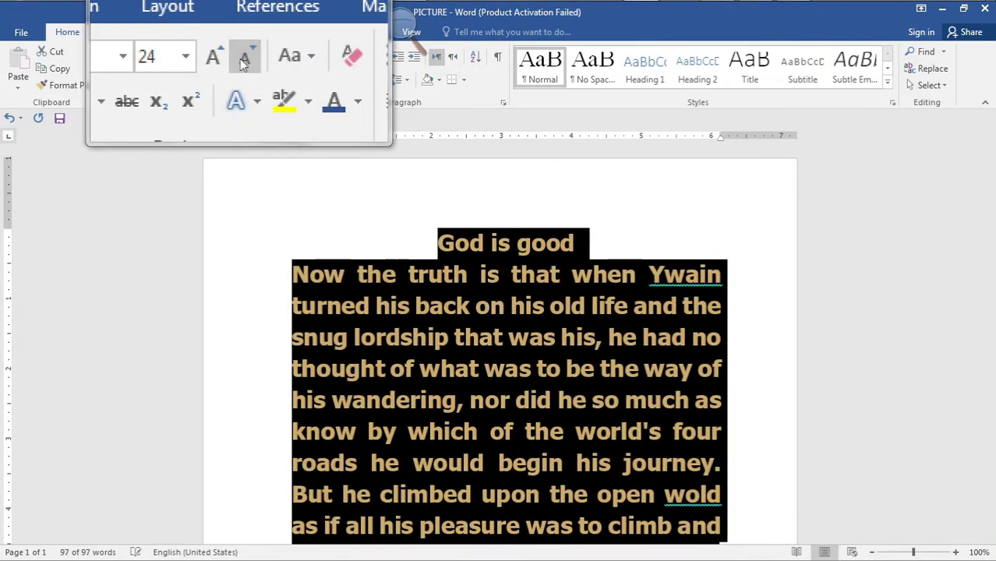
{"action": "left_click", "coordinate": [244, 61]}
{"action": "left_click", "coordinate": [244, 60]}
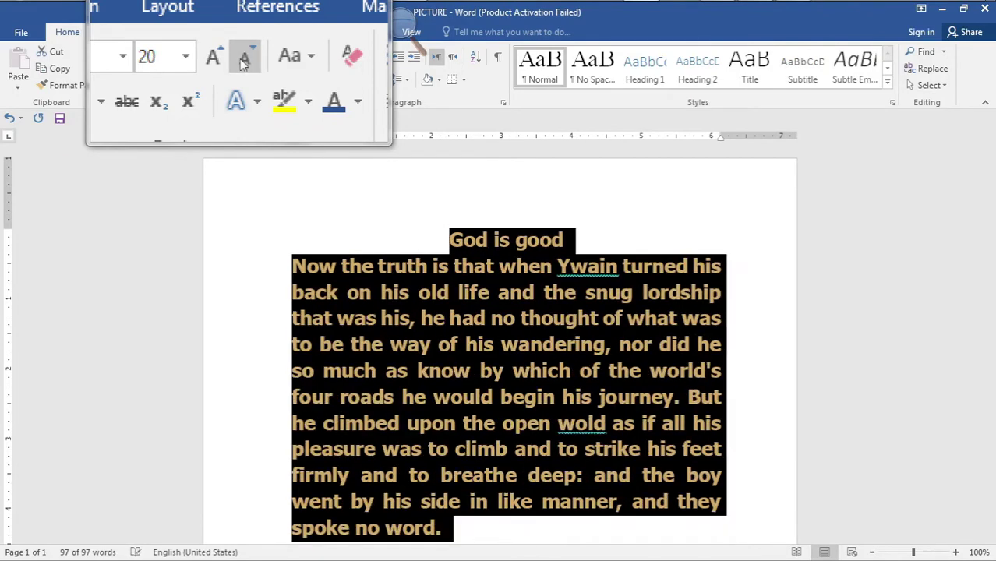
{"action": "left_click", "coordinate": [528, 352]}
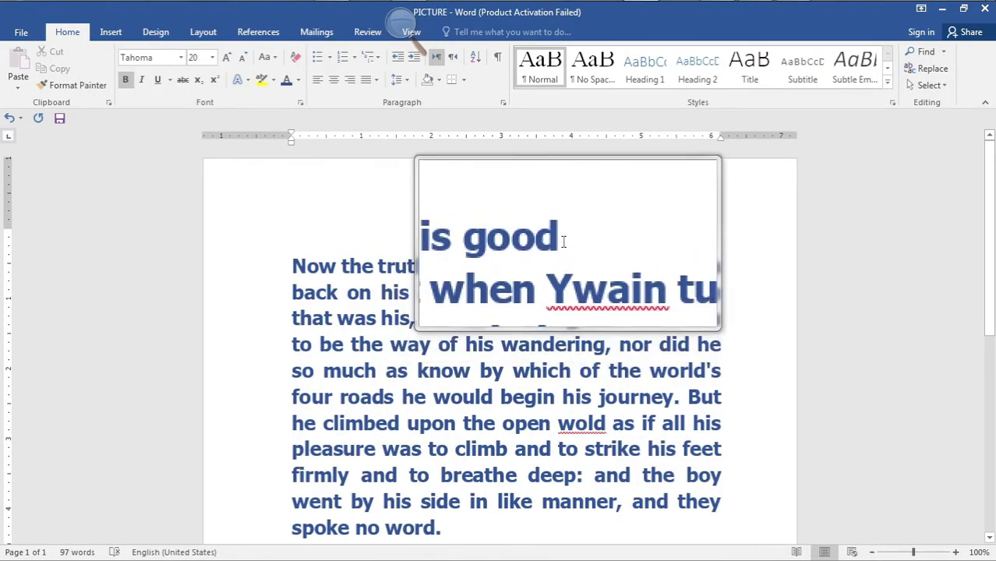
{"action": "triple_click", "coordinate": [499, 239]}
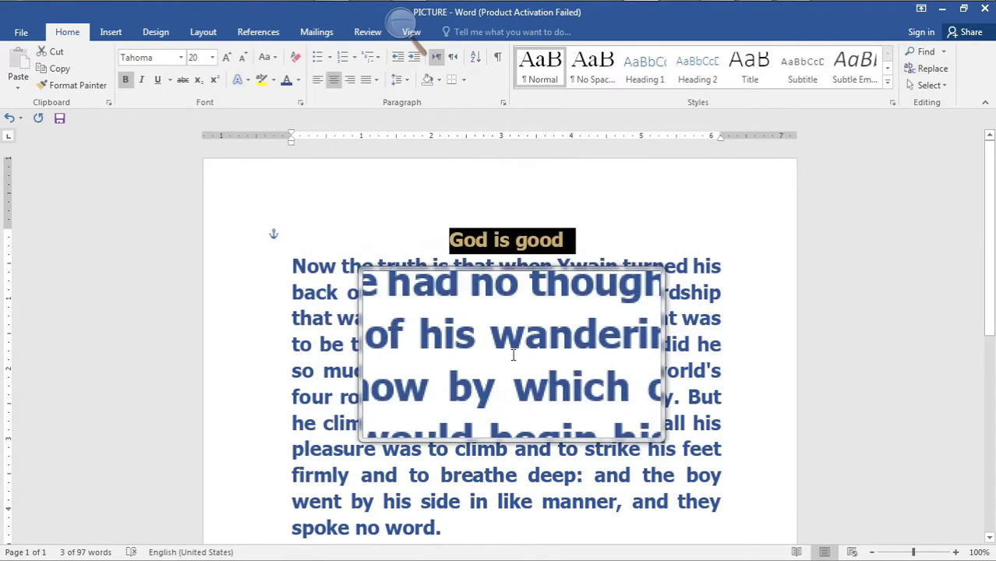
{"action": "left_click", "coordinate": [501, 343]}
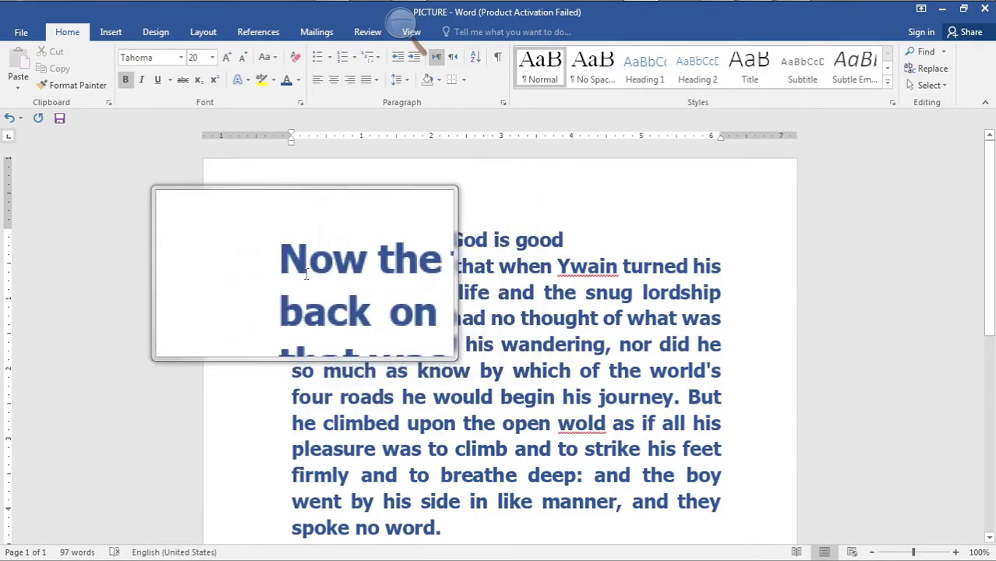
{"action": "left_click_drag", "start_coordinate": [293, 266], "coordinate": [589, 540]}
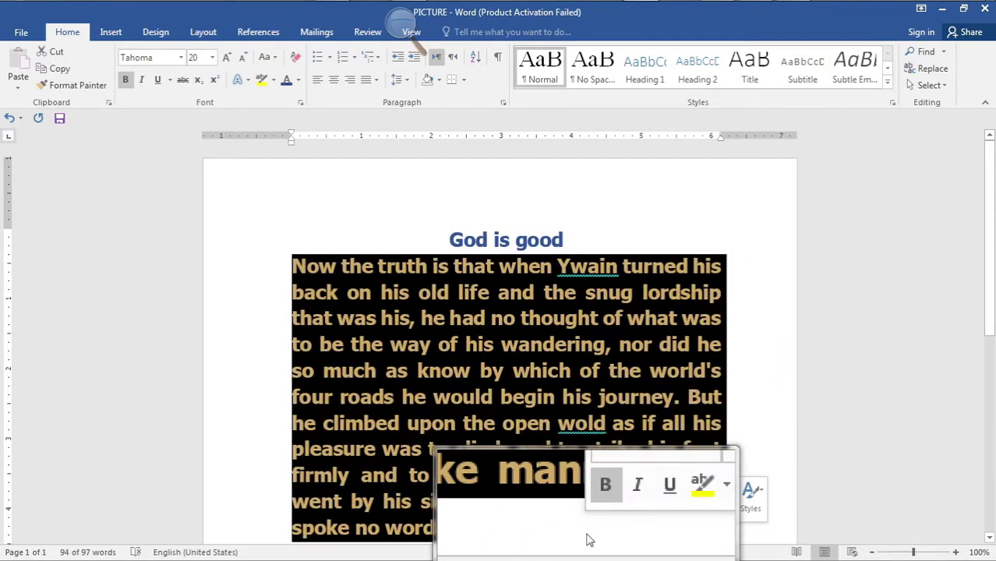